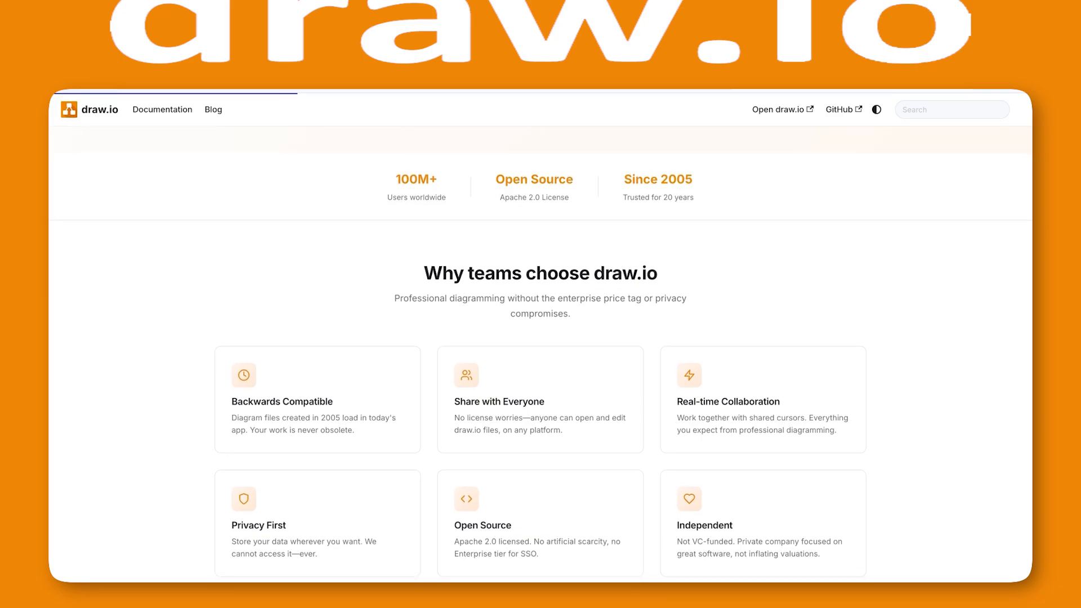
scroll(540, 338, down, 1)
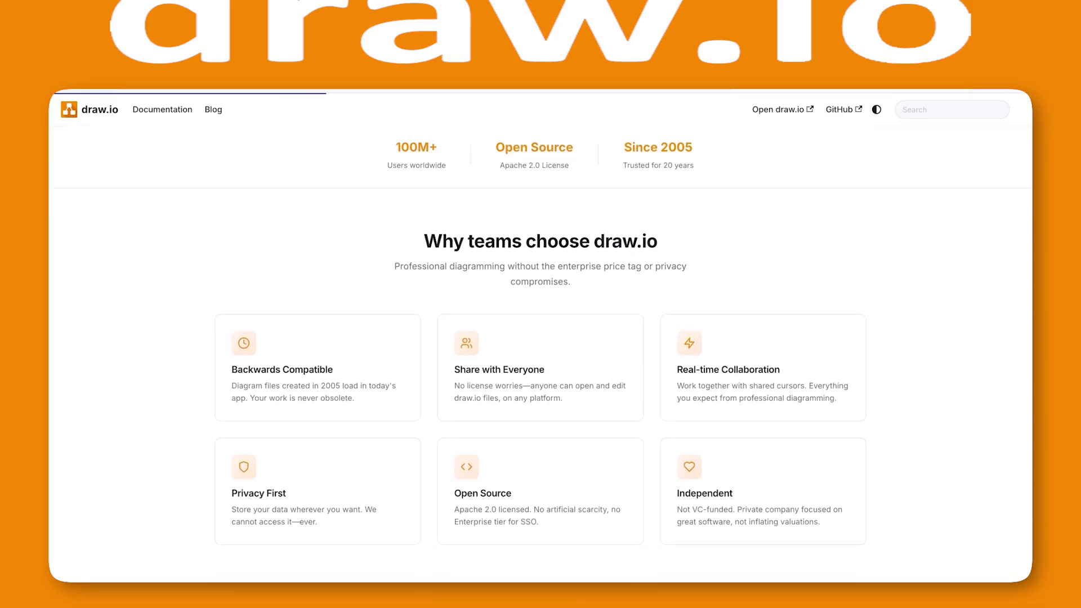
scroll(631, 338, down, 1)
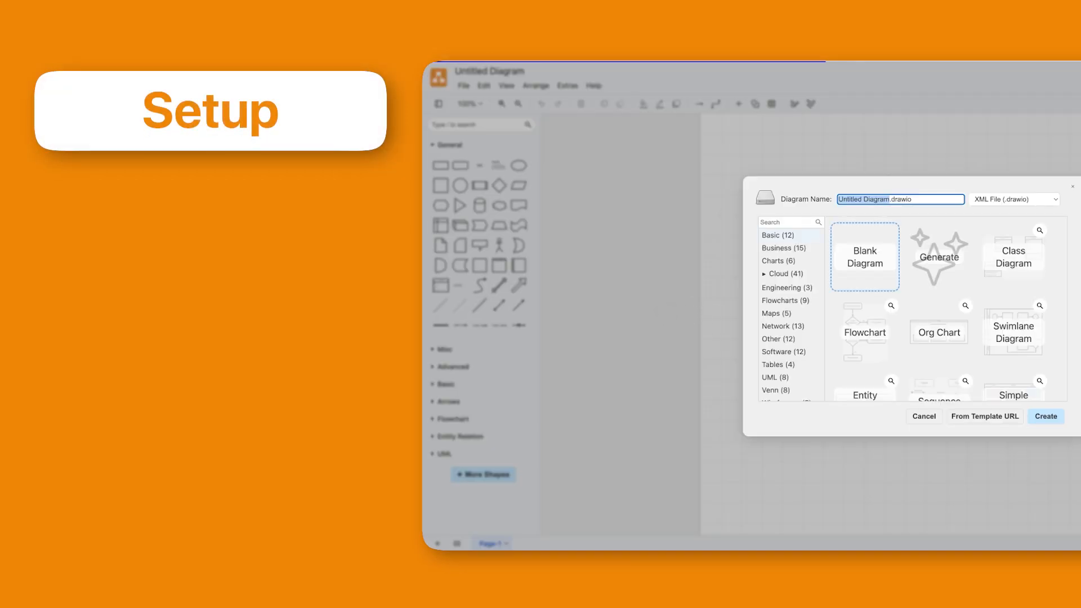
Step: Create a blank diagram, look over the additional shape libraries, and place a rectangle in the upper part of the page
click(1045, 416)
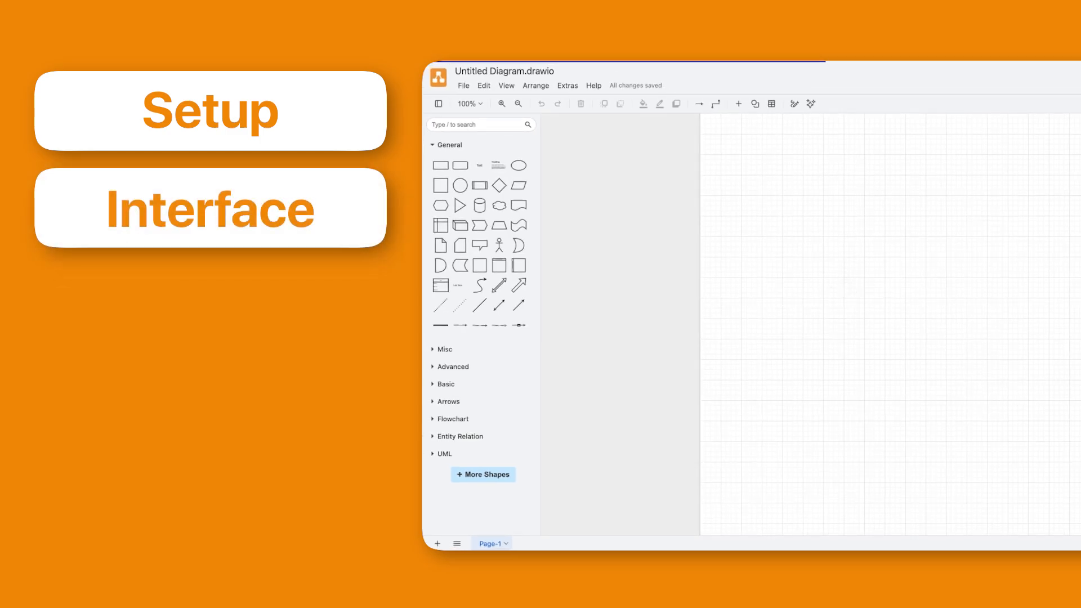
click(485, 475)
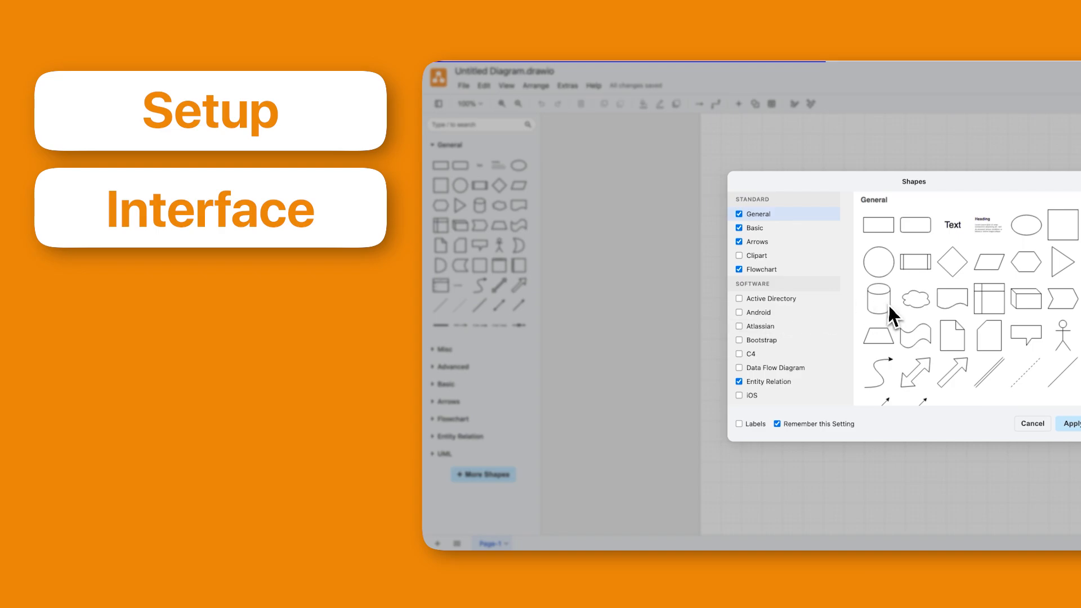
scroll(783, 332, down, 2)
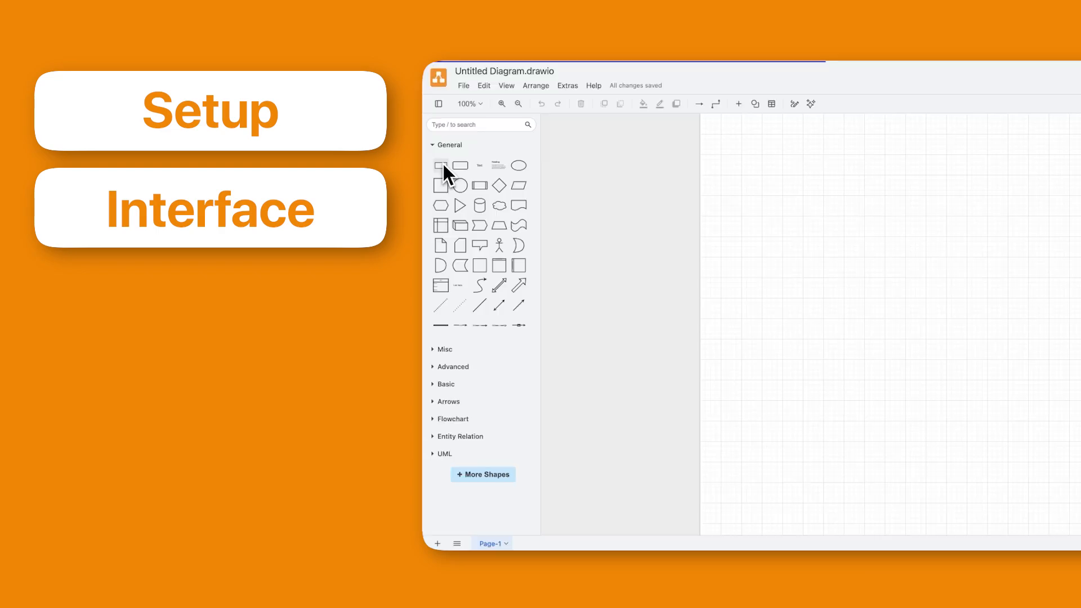
drag(444, 166, 792, 185)
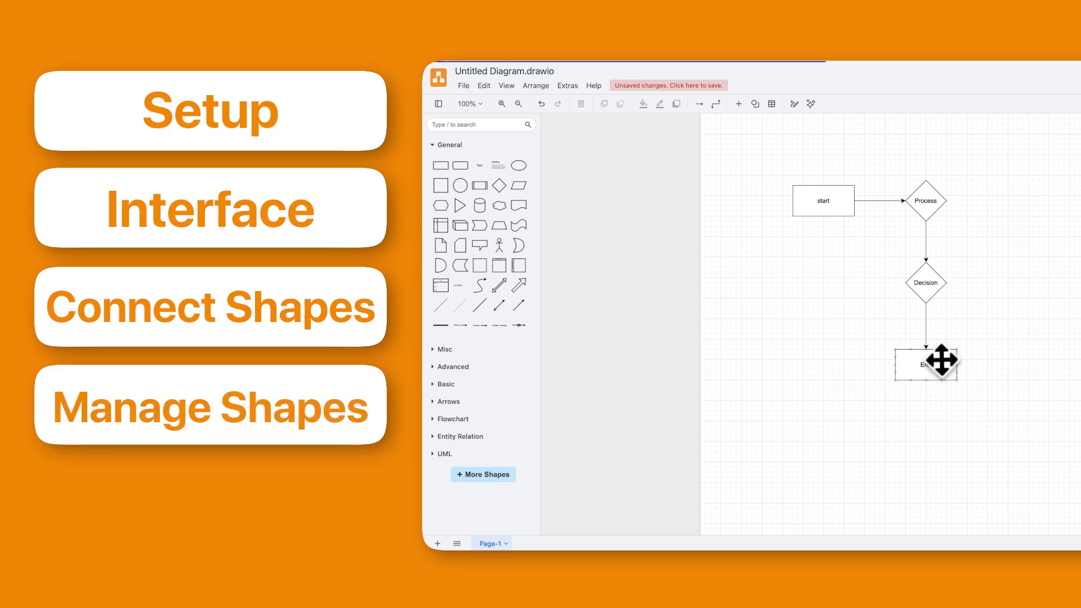
Step: Rearrange the flowchart into one horizontal row, moving End beyond Process and Decision between the two
drag(940, 359, 1080, 203)
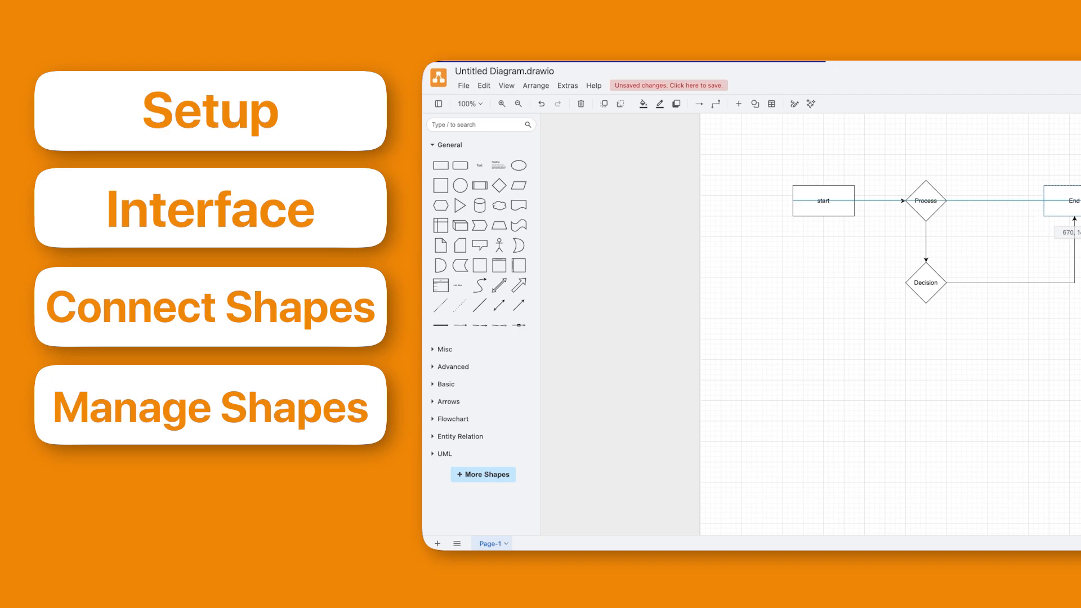
drag(924, 282, 997, 204)
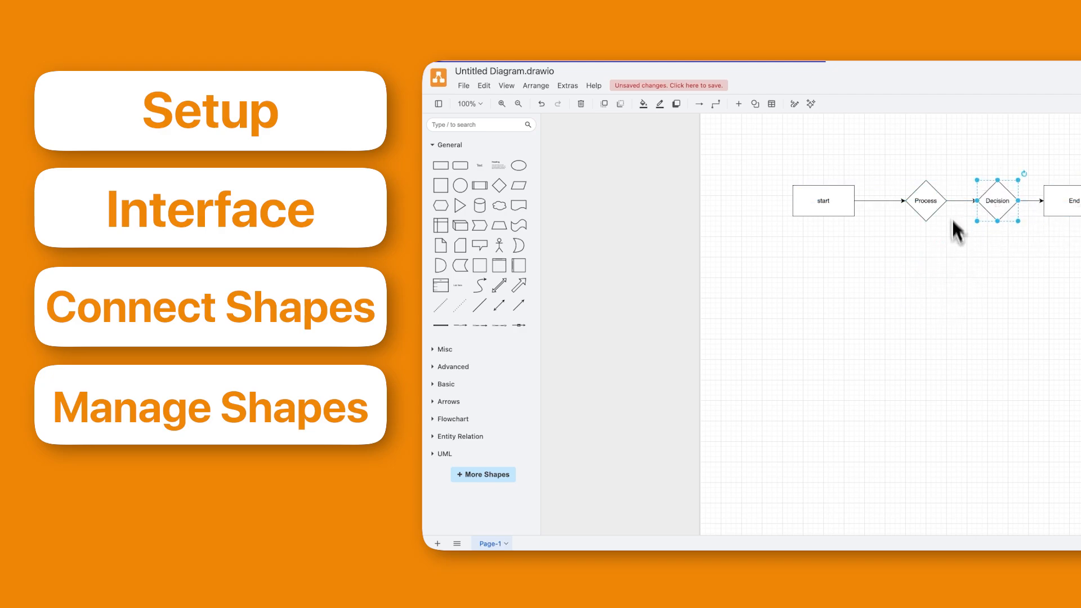
drag(834, 199, 779, 210)
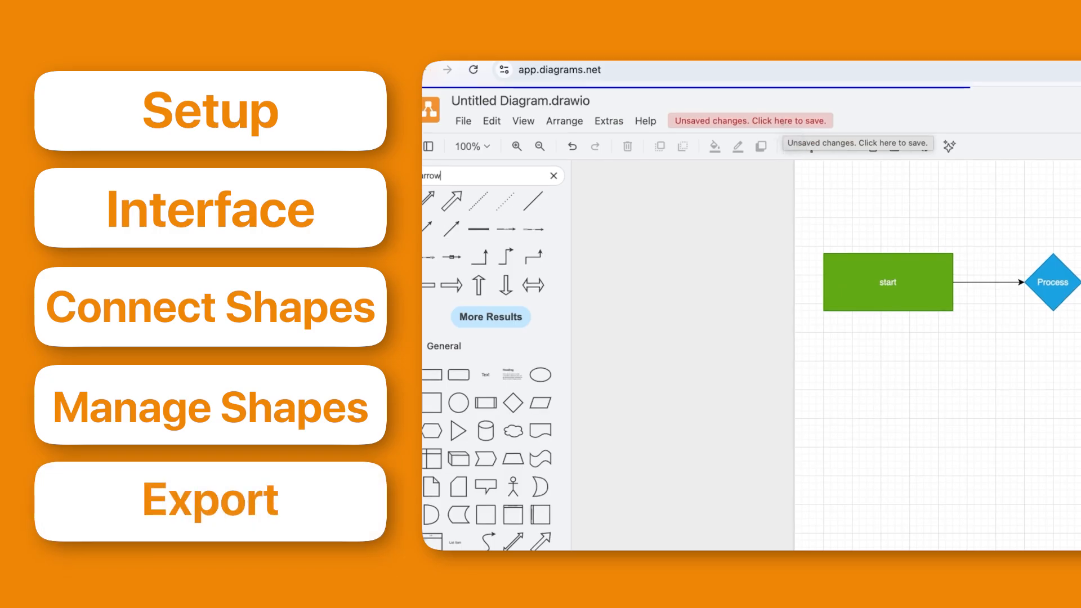
Step: Start saving the unsaved flowchart as an XML File (.drawio) and choose Download as the save location
click(727, 113)
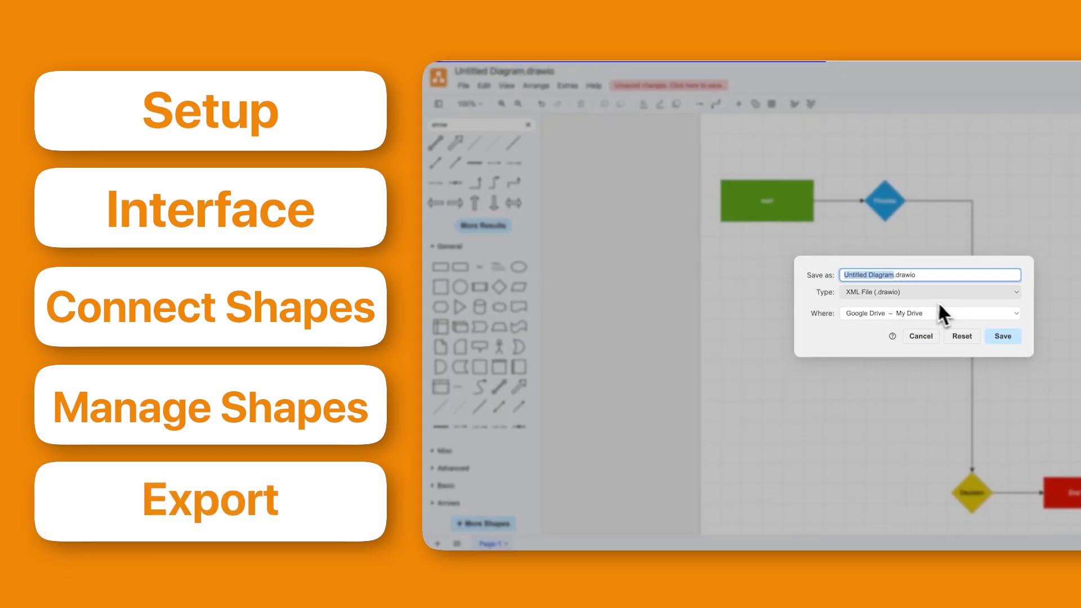
click(1015, 318)
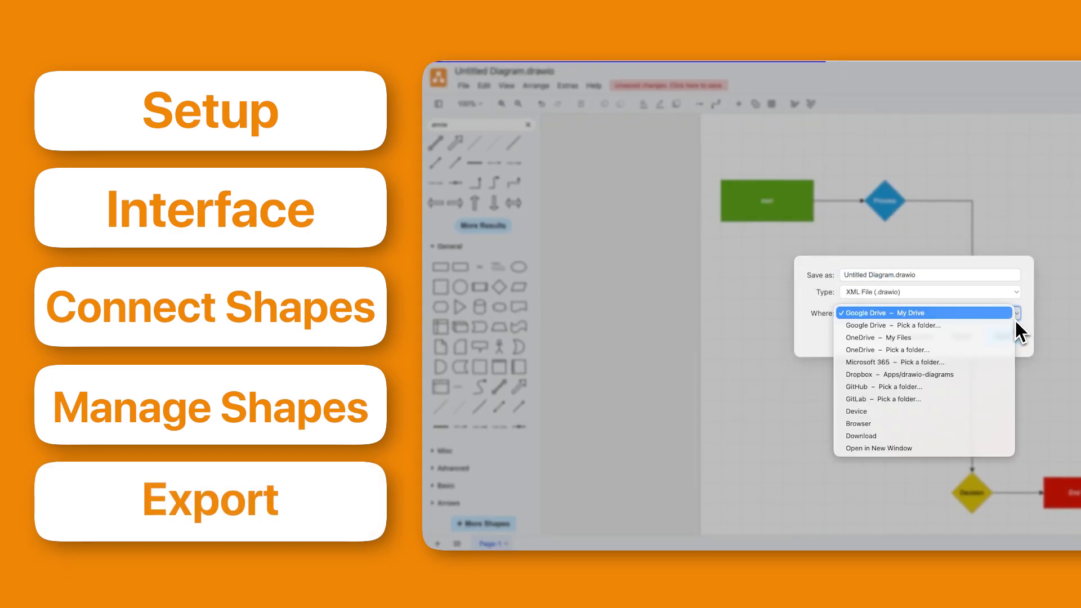
click(881, 437)
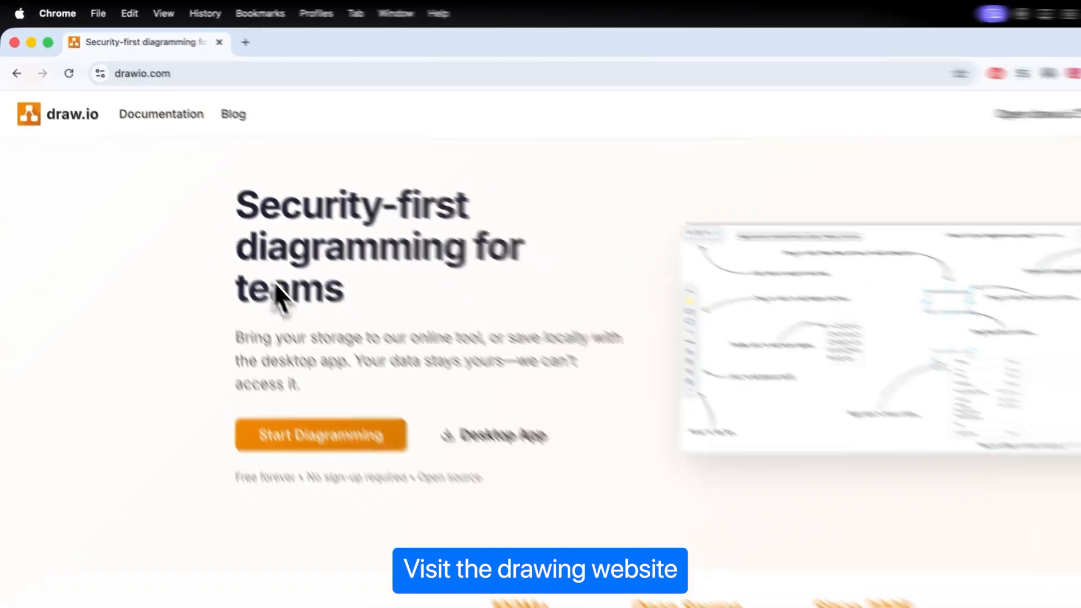
Step: Start diagramming from the draw.io home page and look through the Basic templates offered for a new diagram
click(347, 437)
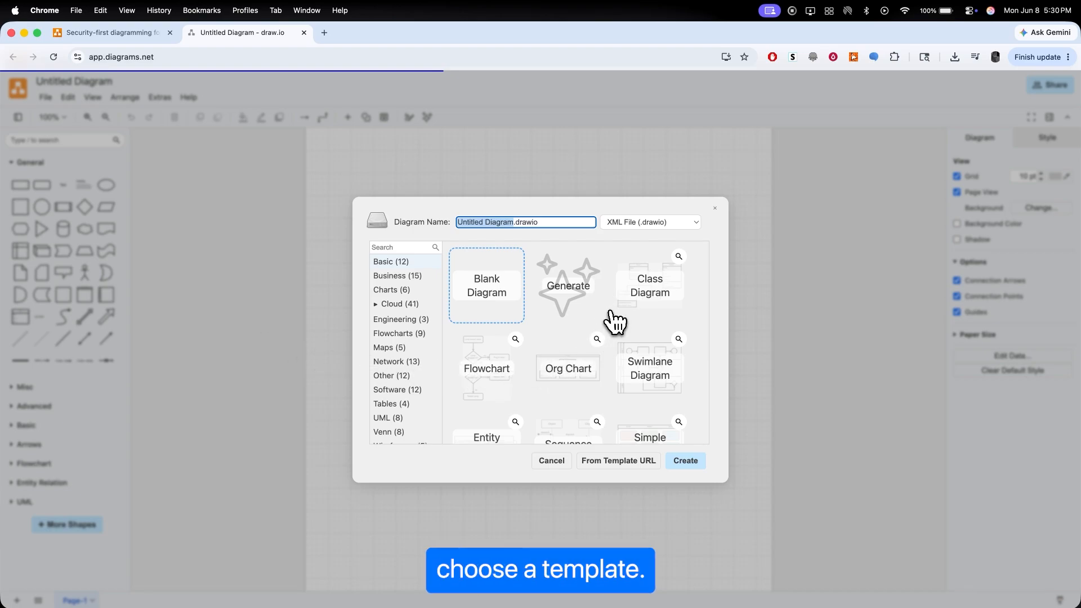
scroll(614, 321, down, 1)
scroll(614, 321, down, 3)
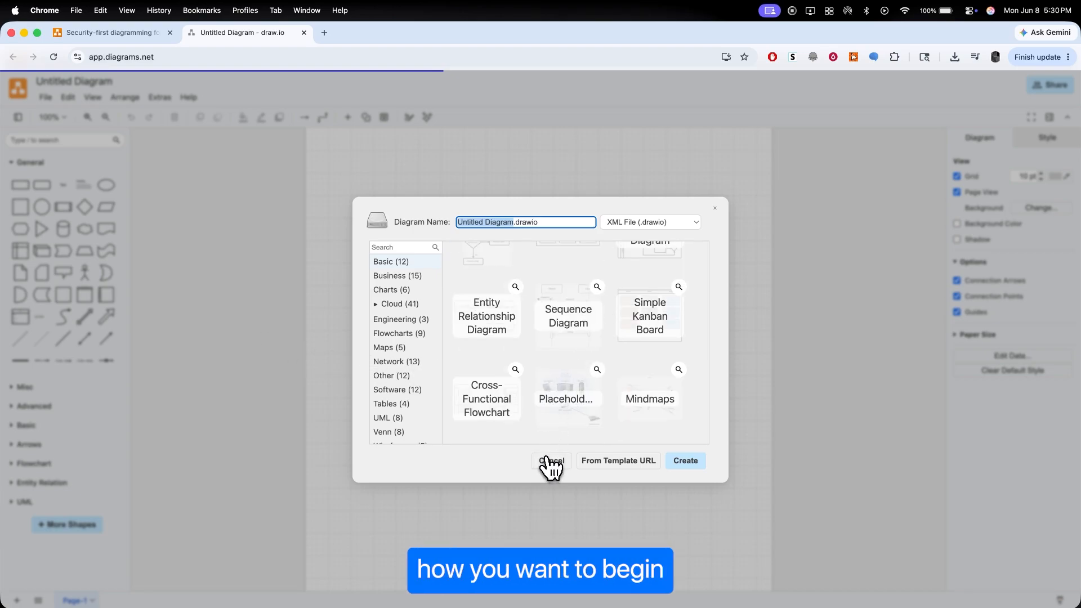
scroll(406, 344, down, 1)
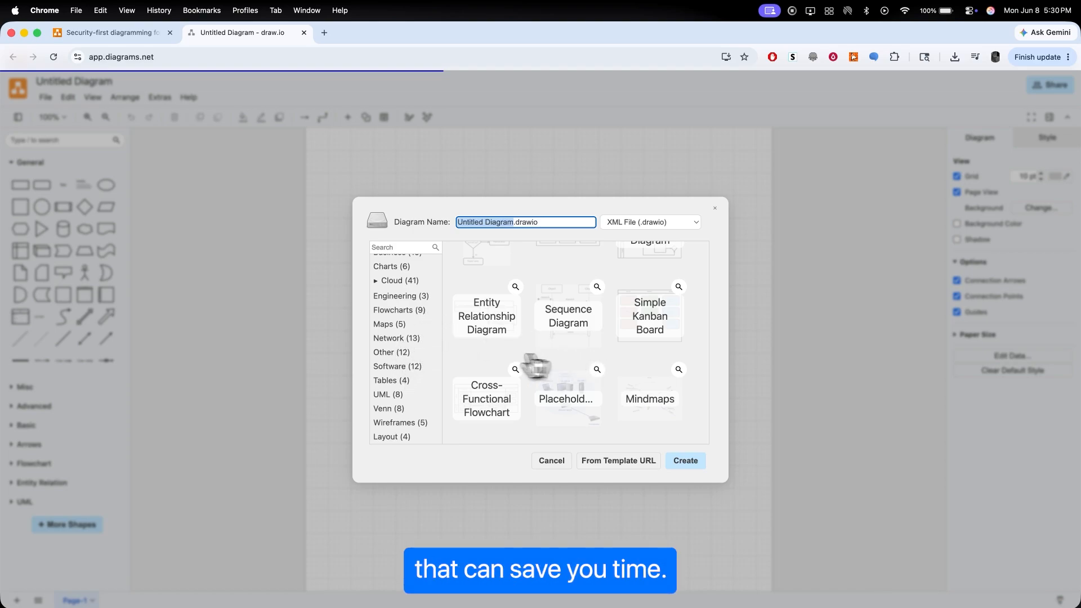
scroll(408, 307, up, 1)
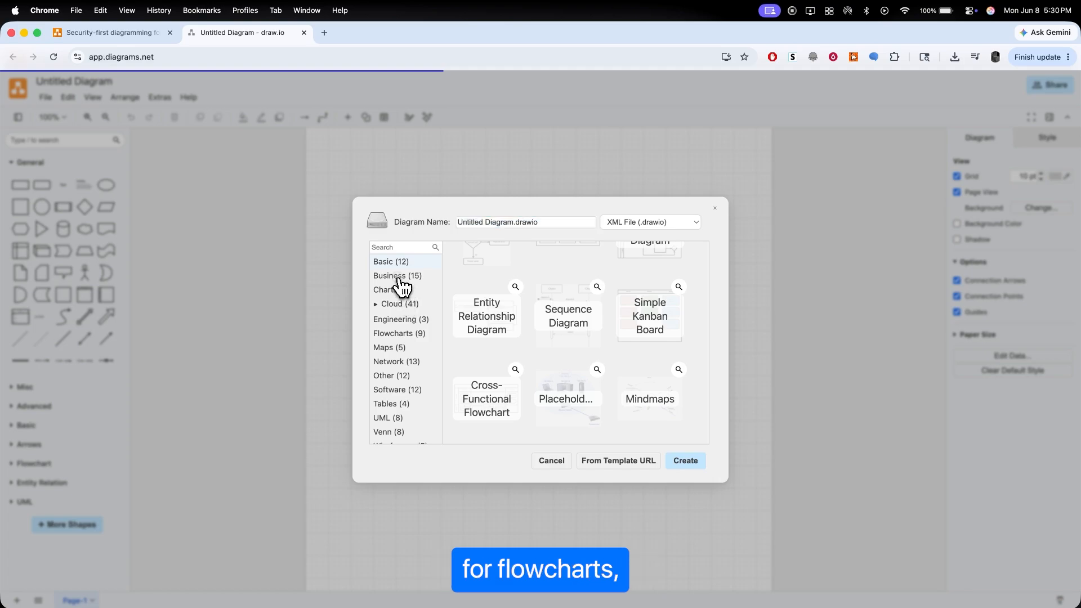
Step: Examine the diagram templates offered in the Business, Charts, Maps and UML categories
click(399, 277)
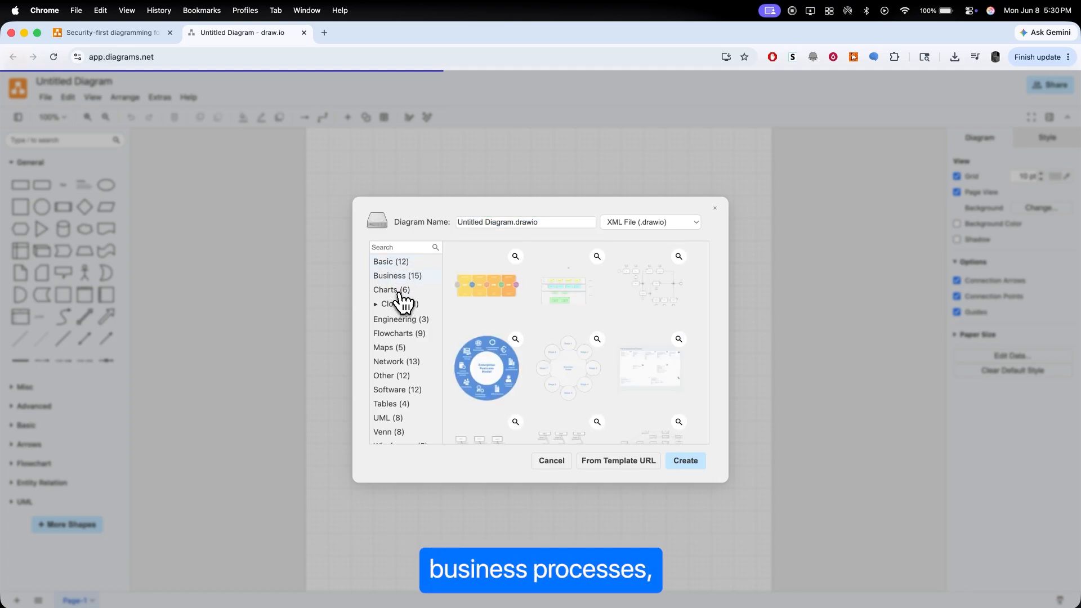
click(400, 291)
scroll(400, 337, down, 1)
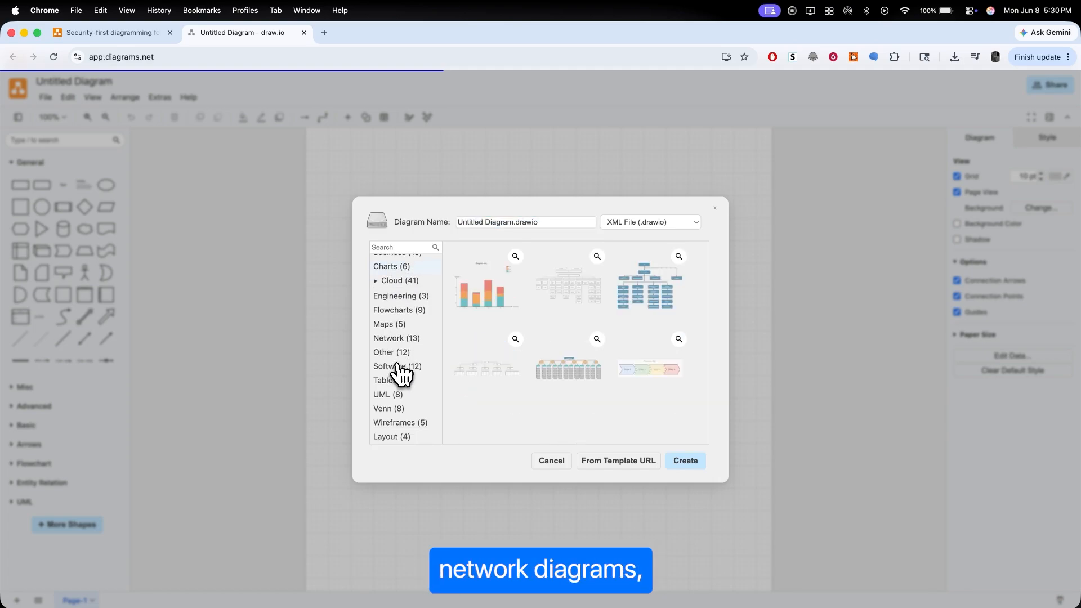
click(386, 325)
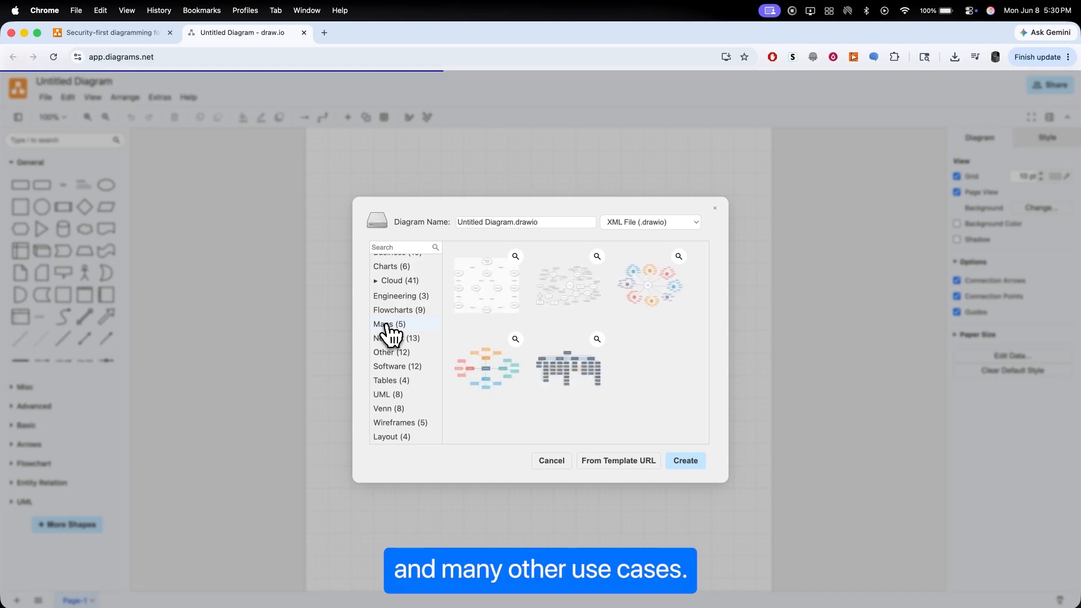
scroll(442, 310, up, 1)
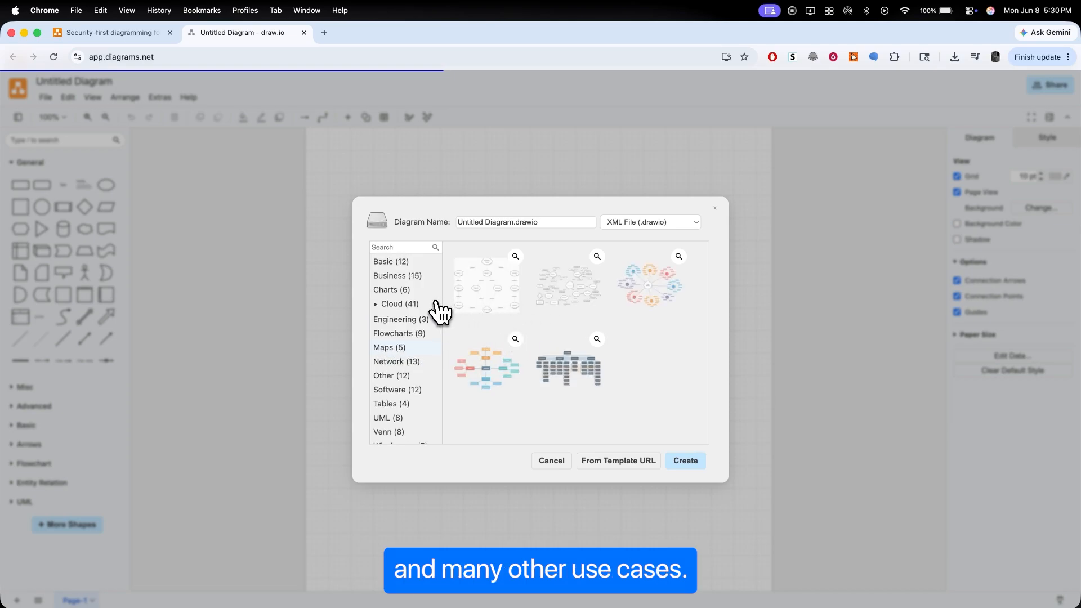
scroll(400, 388, down, 1)
click(388, 395)
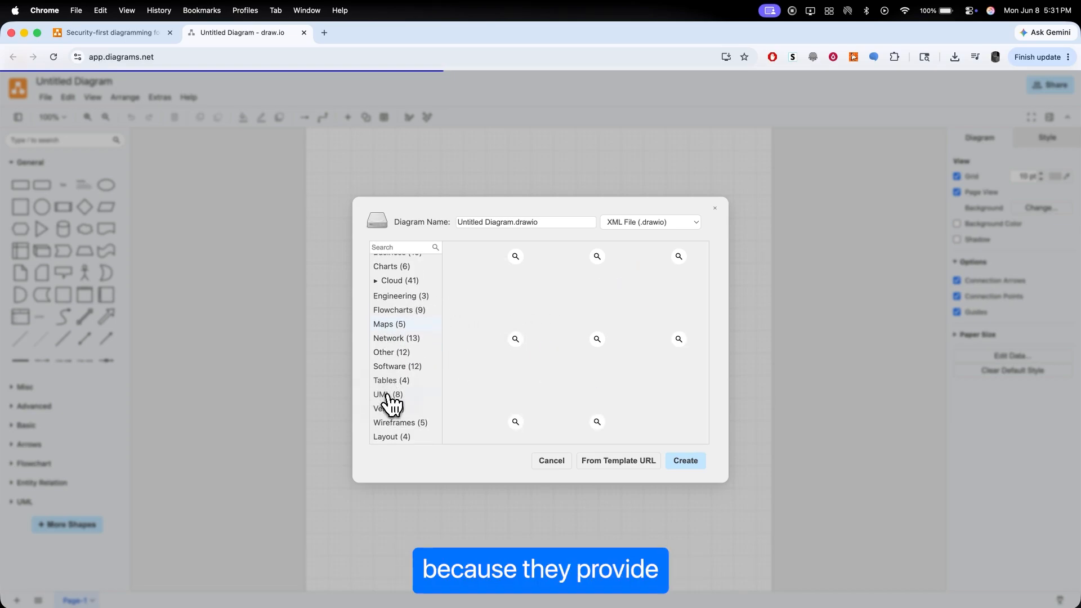
scroll(641, 408, down, 1)
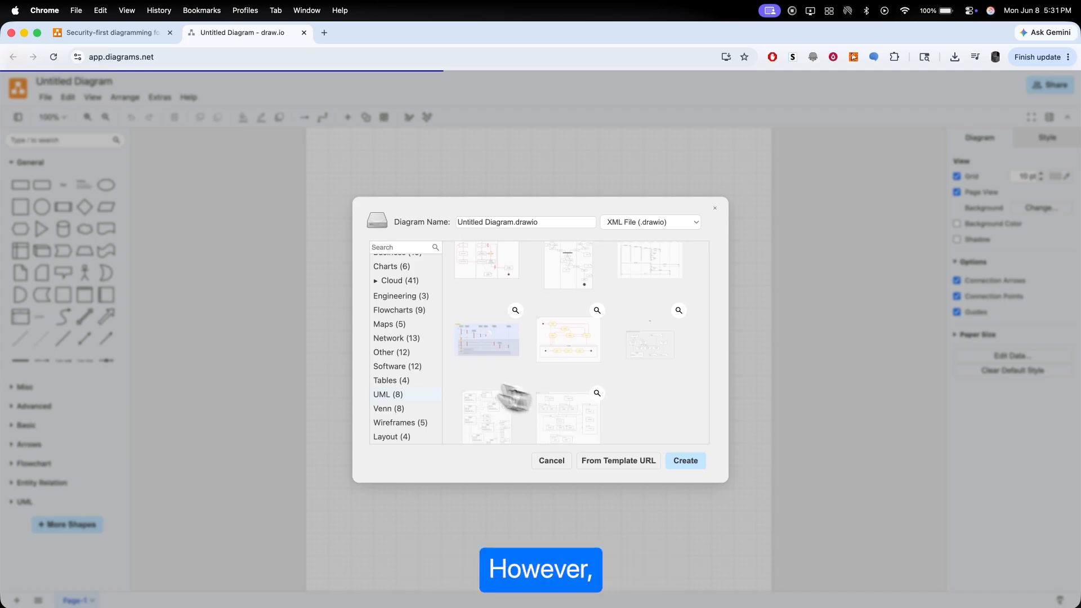
Step: Create a new diagram from the Basic category's Blank Diagram template, keeping the file name Untitled Diagram.drawio
scroll(389, 346, up, 2)
click(392, 264)
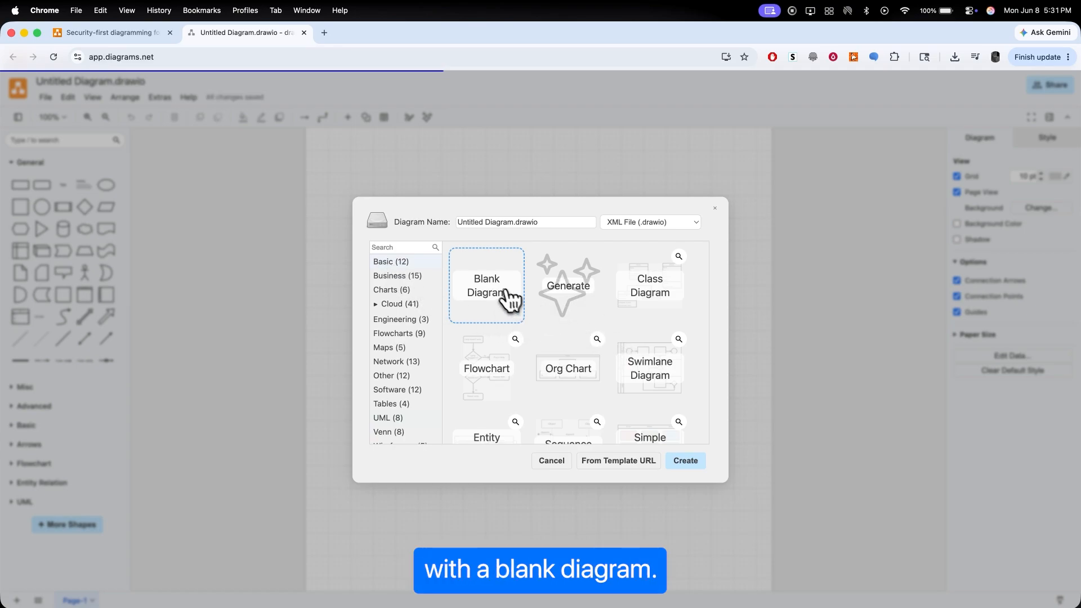
click(497, 222)
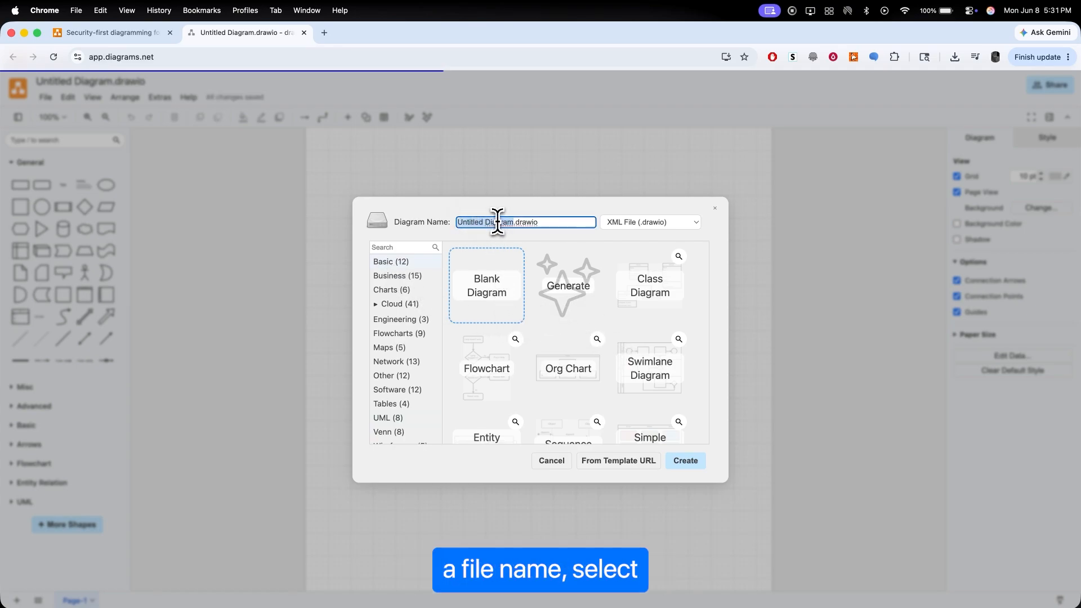
click(501, 297)
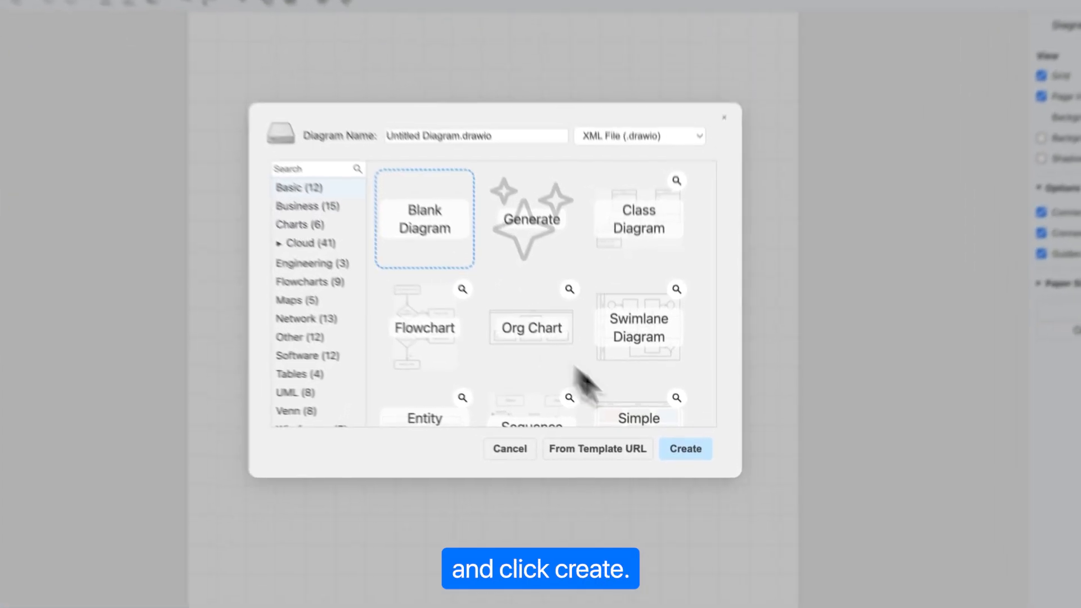
click(685, 460)
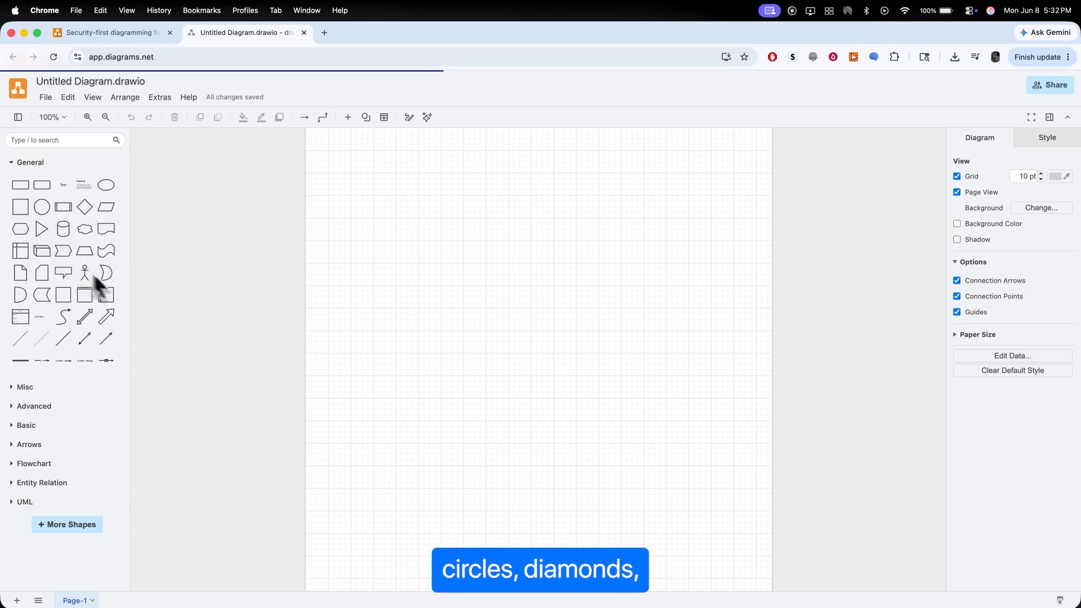
Step: Examine the additional shape libraries, preview the Flowchart set, and apply the current library selection
mouse_move(99, 358)
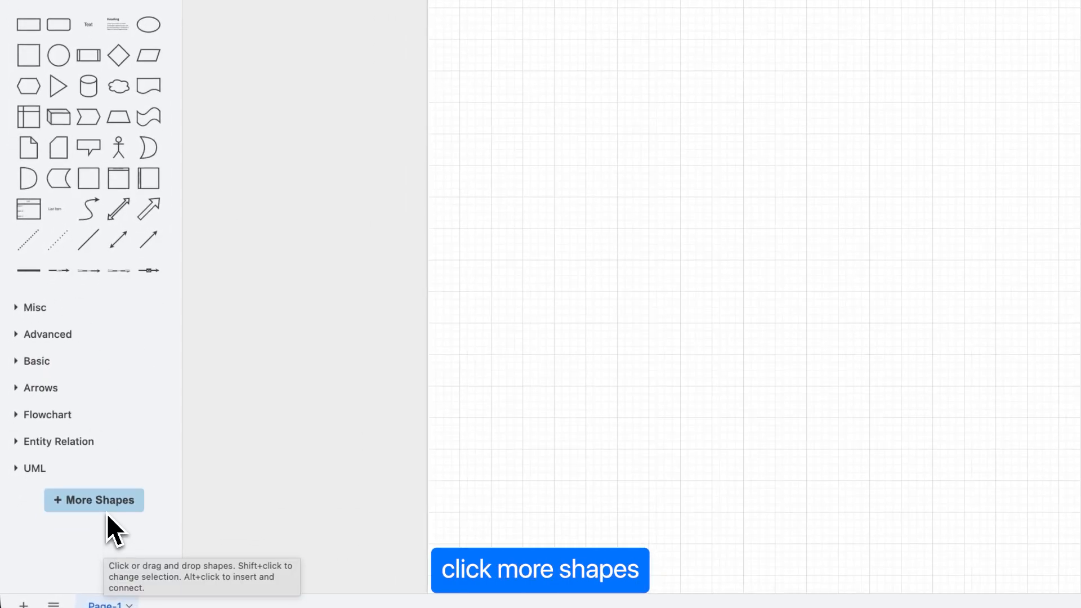
click(107, 511)
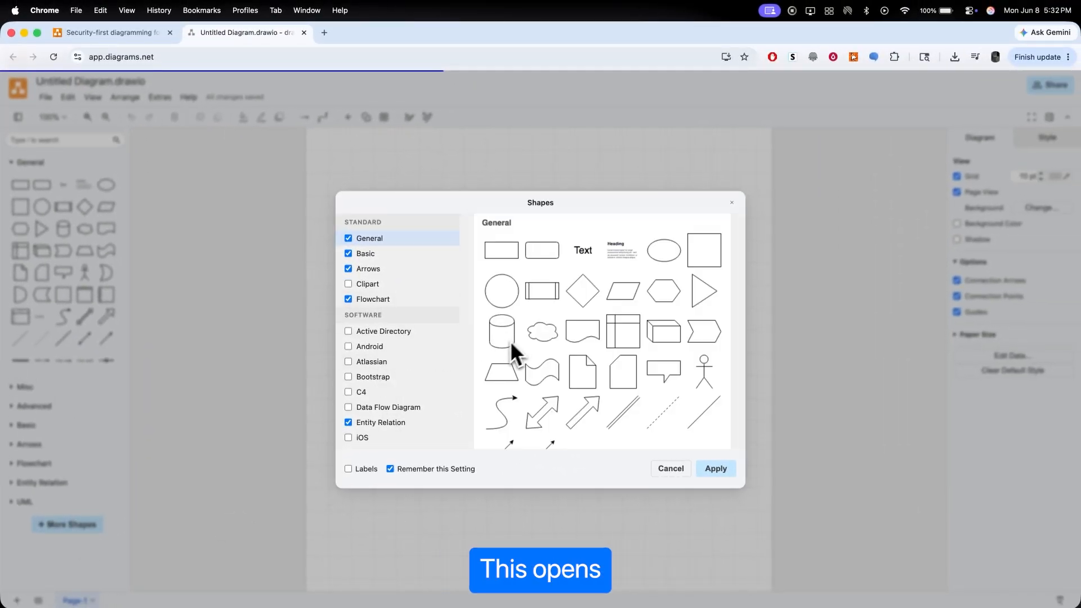
scroll(394, 369, down, 2)
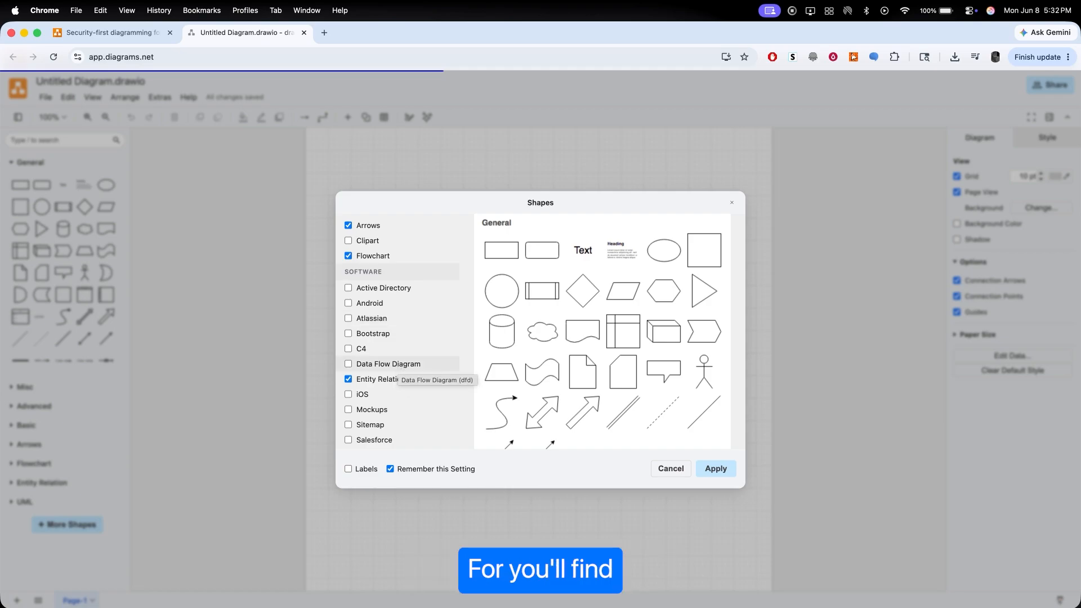
click(397, 260)
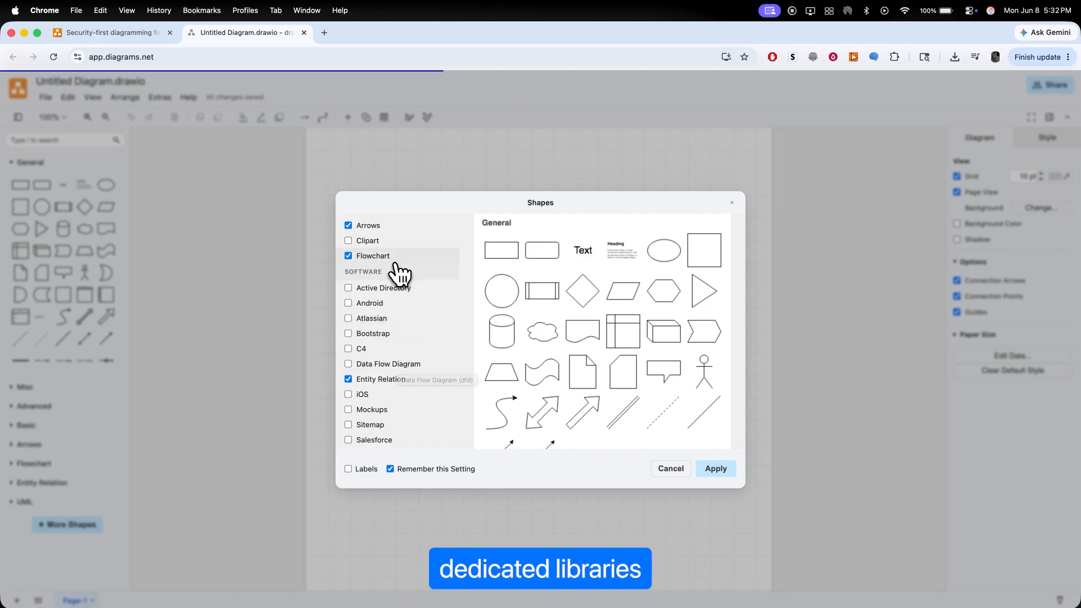
scroll(415, 414, down, 10)
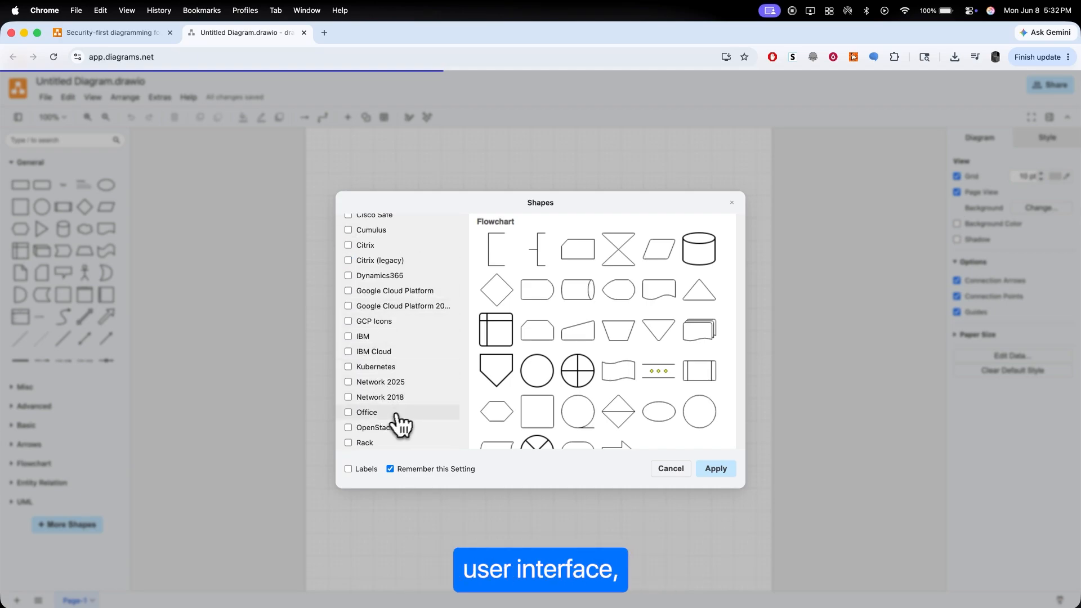
scroll(410, 405, down, 5)
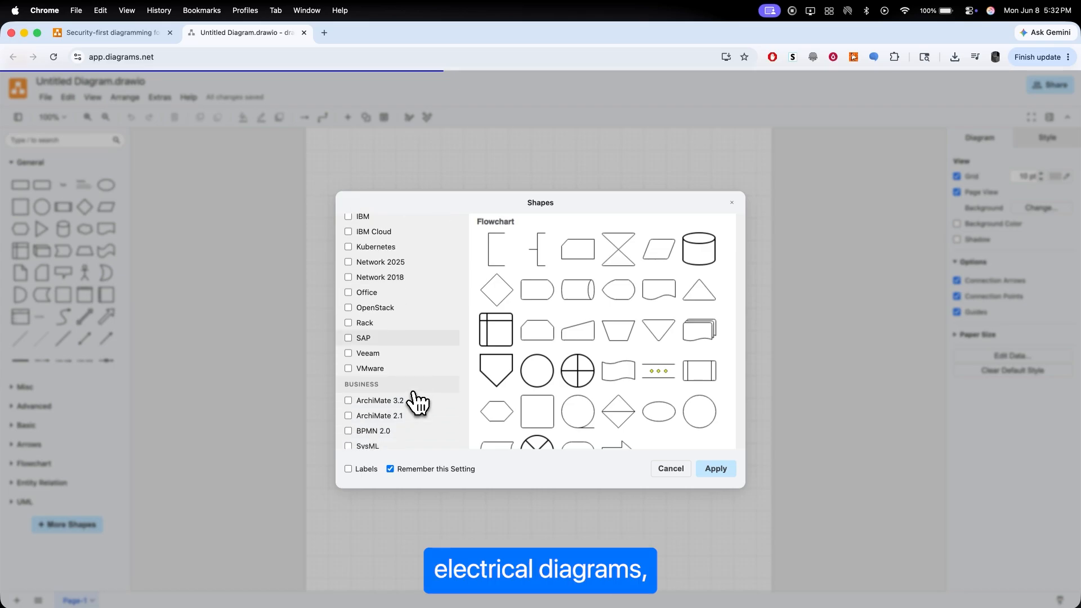
scroll(415, 403, up, 15)
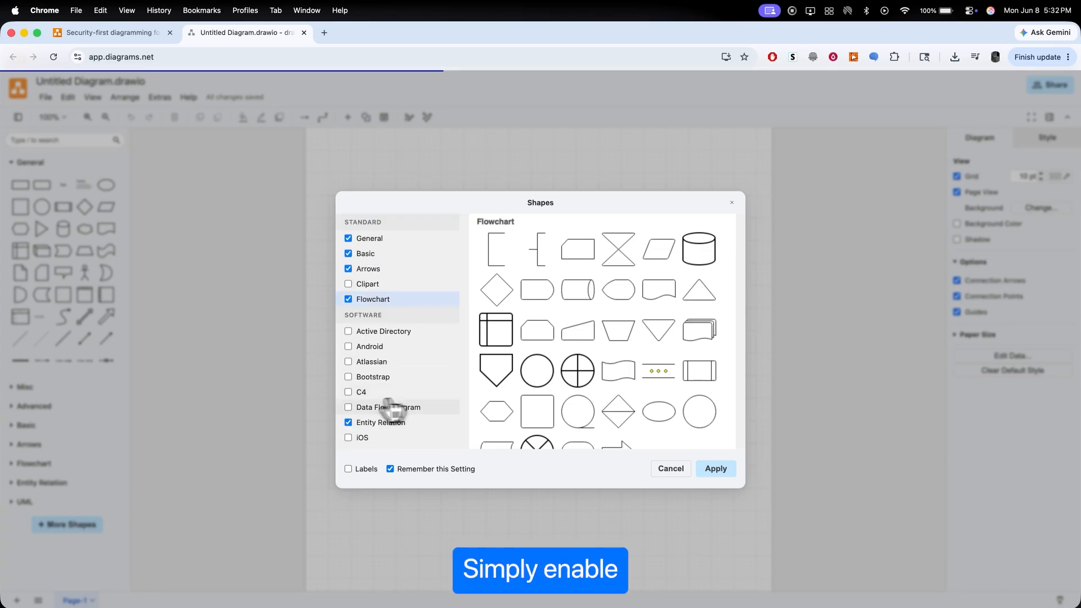
click(713, 470)
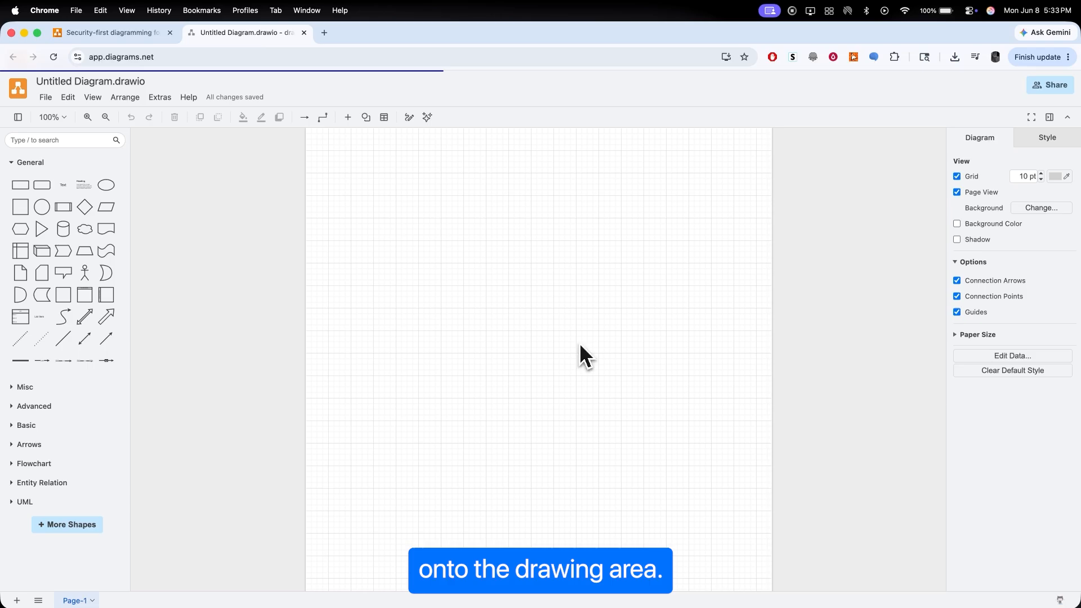
Step: Place a rectangle from the General shapes in the upper part of the blank page
drag(23, 191, 407, 209)
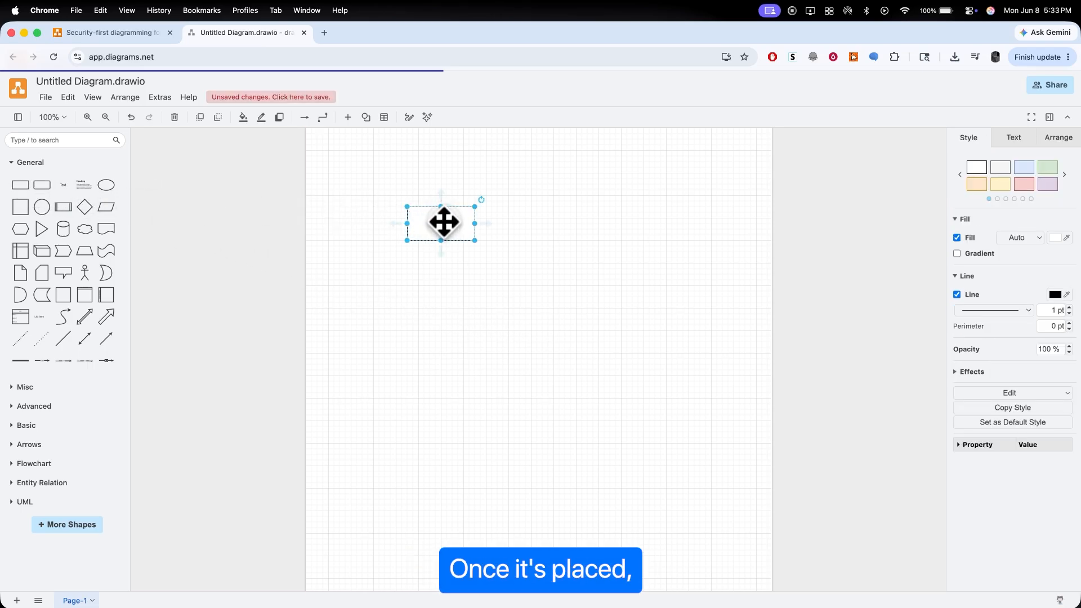
Step: Label the rectangle "start"
double_click(443, 223)
text(start)
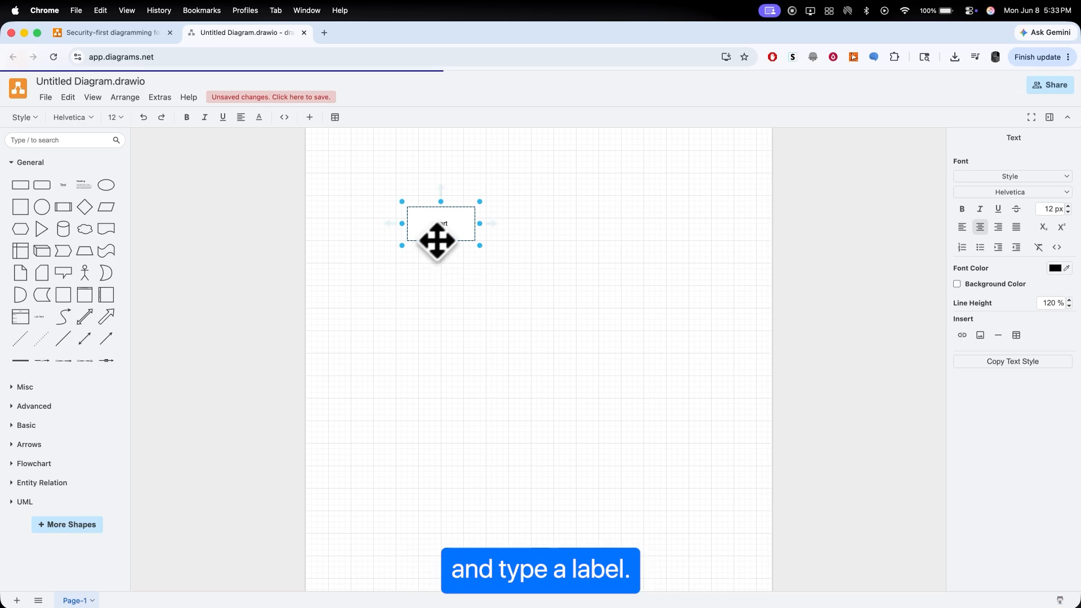
click(455, 238)
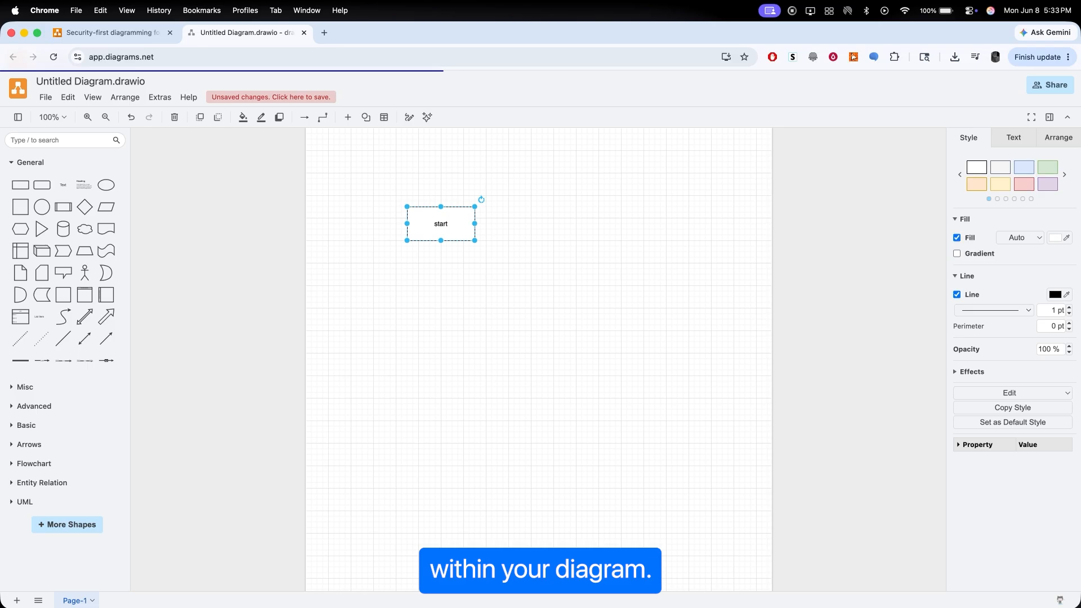
Step: Add a diamond connected by an arrow to the right side of the start rectangle
mouse_move(84, 228)
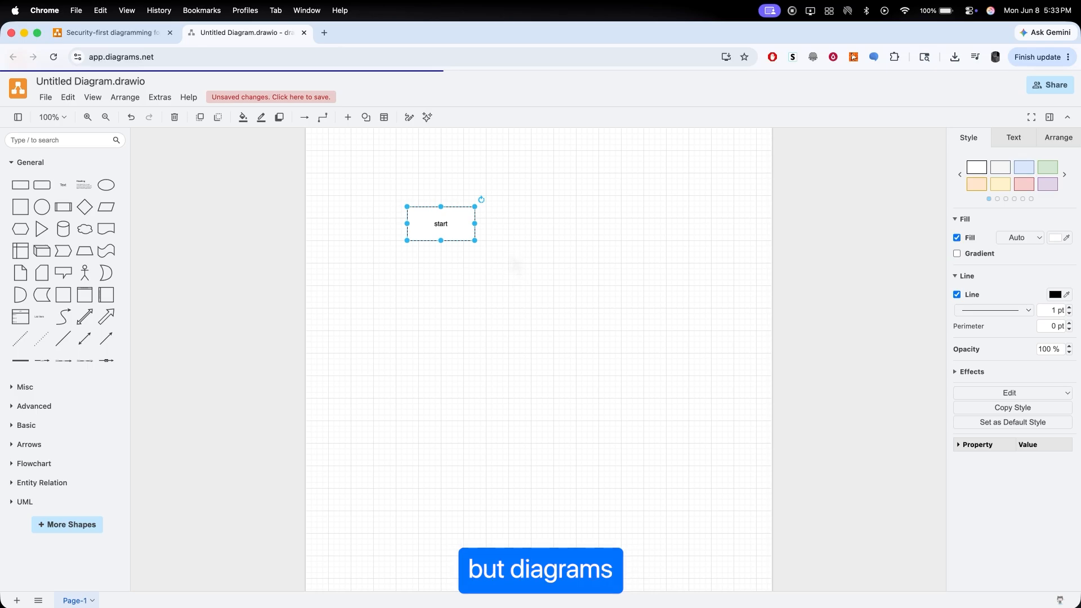
mouse_move(466, 224)
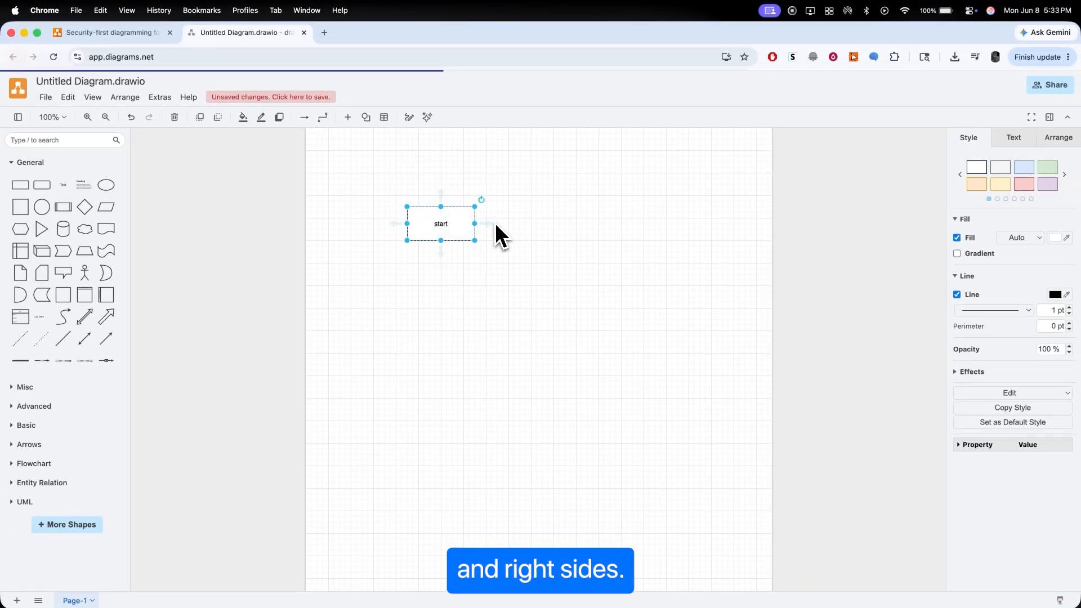
mouse_move(493, 227)
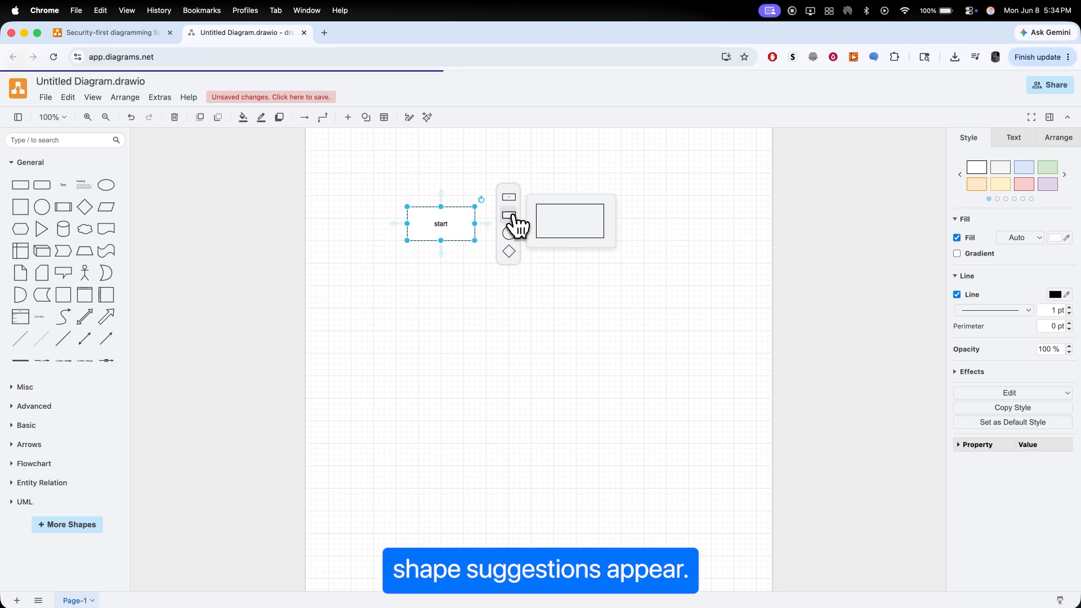
click(513, 252)
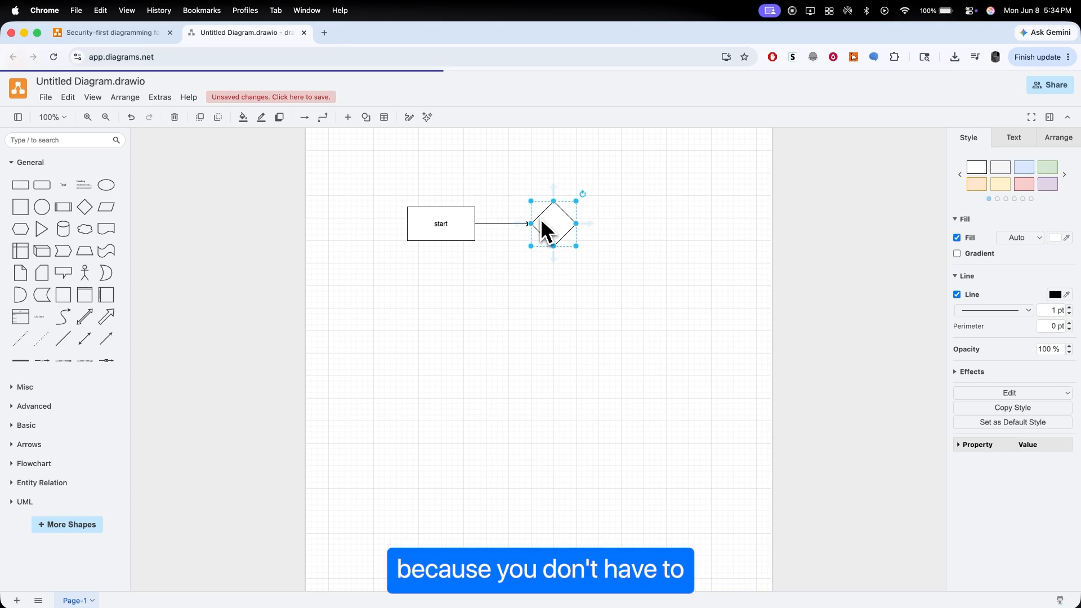
Step: Add a second diamond connected below the first, followed by a rectangle connected below the second diamond
click(555, 255)
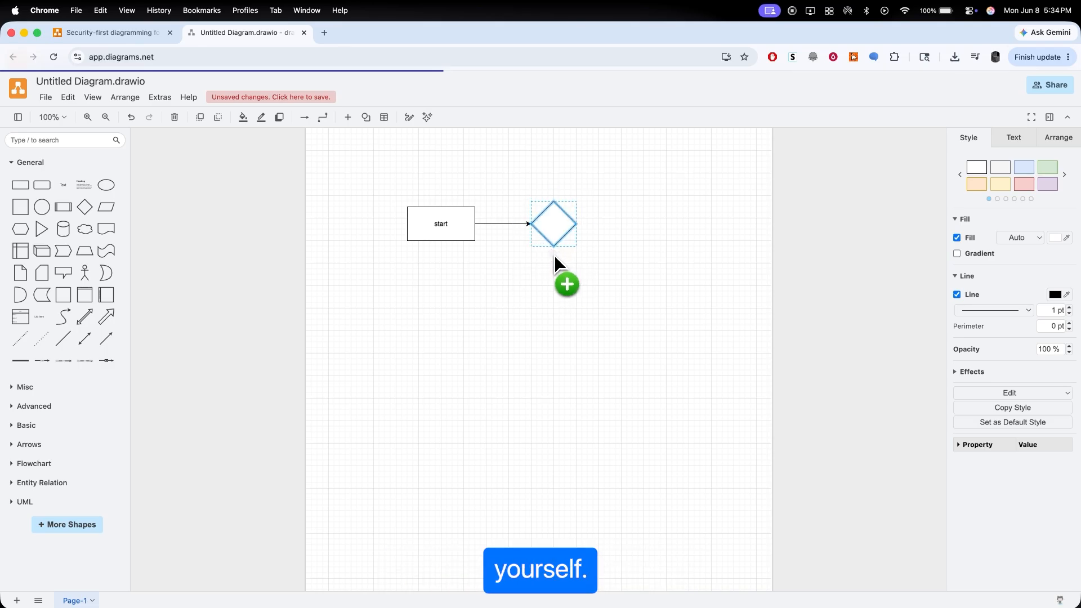
click(606, 255)
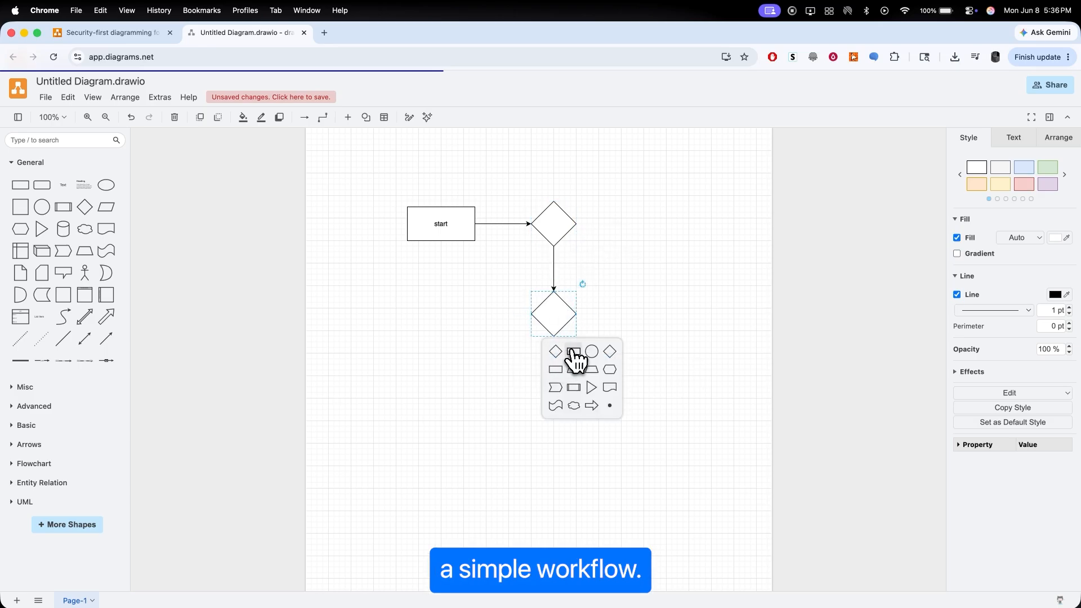
click(573, 352)
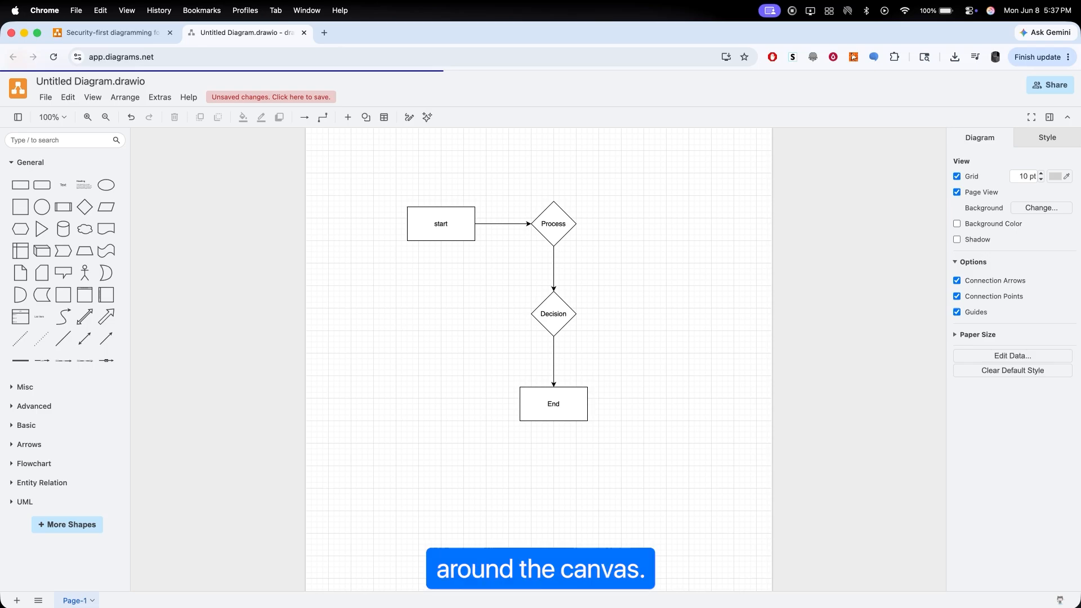
Step: Bring End and Decision up into the same row as start and Process, shifting start and Process to the left
drag(574, 397, 736, 229)
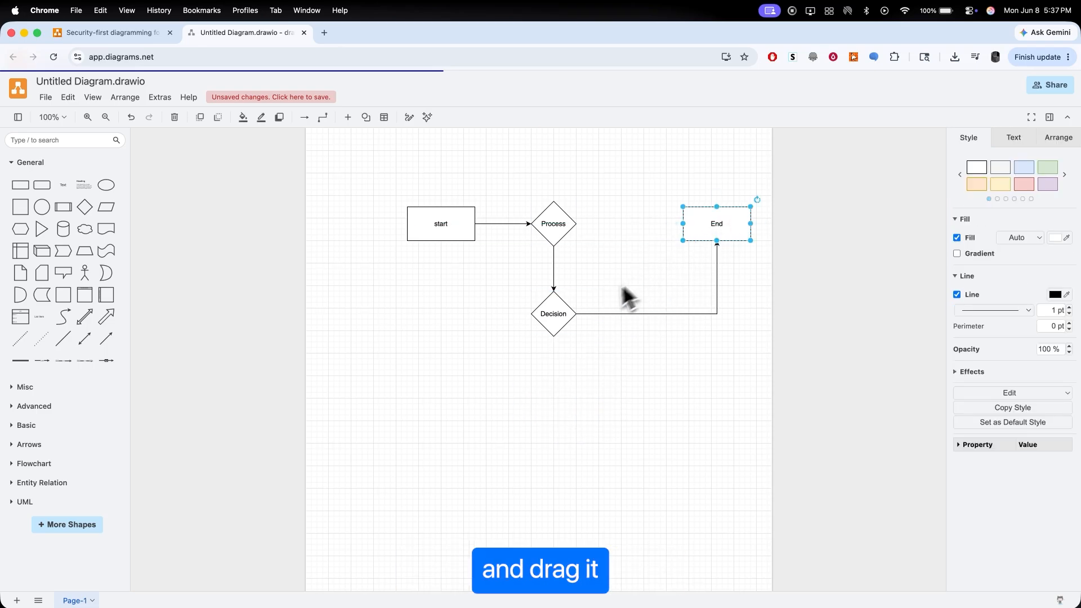
drag(554, 316, 631, 229)
drag(463, 223, 401, 223)
drag(554, 225, 508, 223)
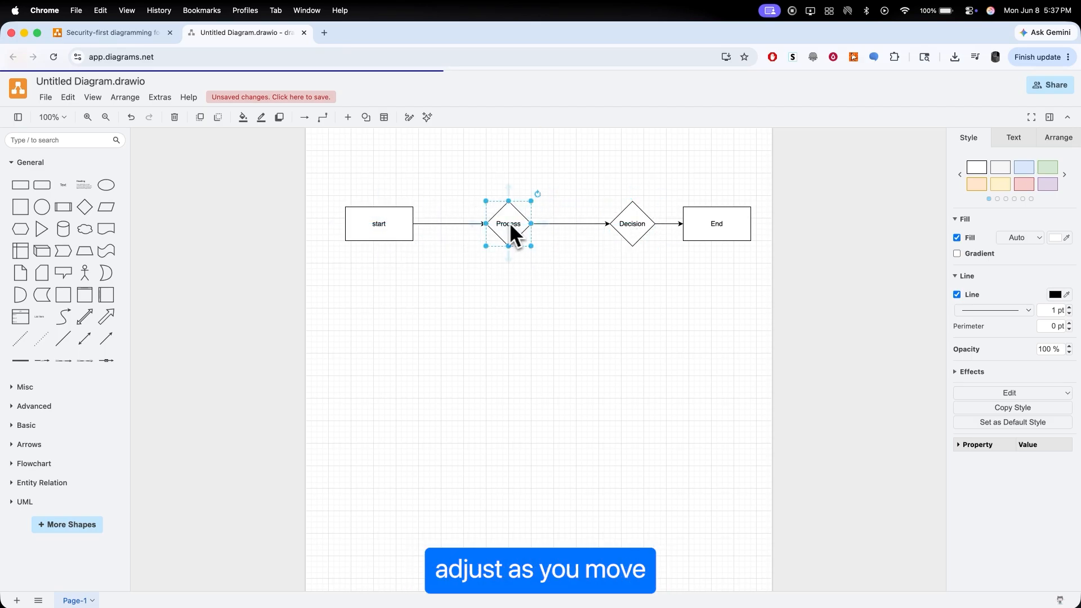
Step: Even out the row's spacing by moving Decision slightly left and start and End slightly right
drag(633, 226, 606, 239)
mouse_move(390, 222)
mouse_down()
mouse_move(404, 236)
mouse_move(408, 221)
mouse_up()
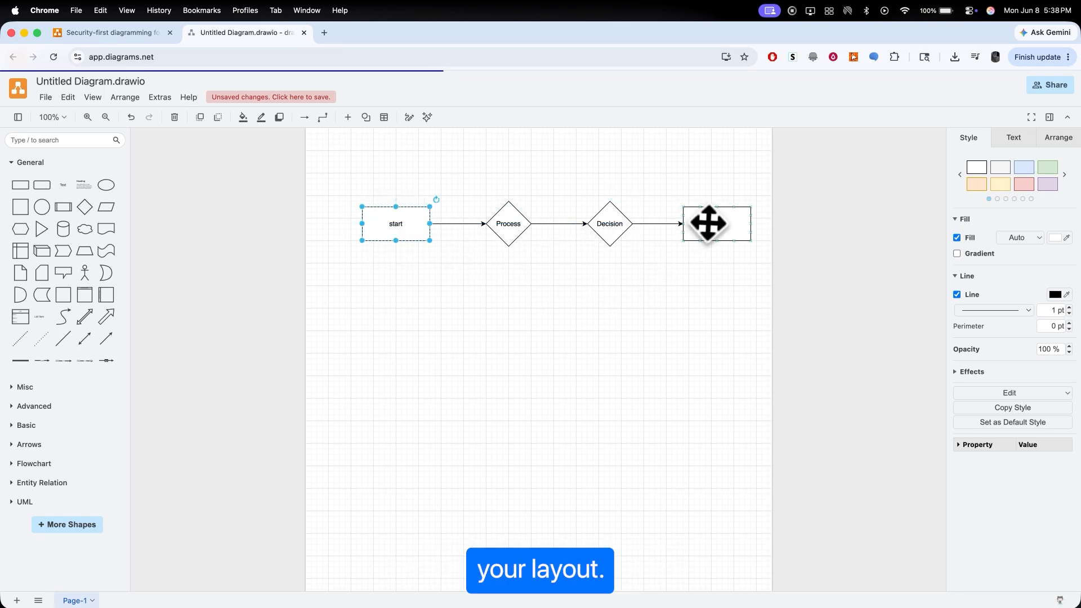
drag(708, 223, 719, 230)
click(621, 312)
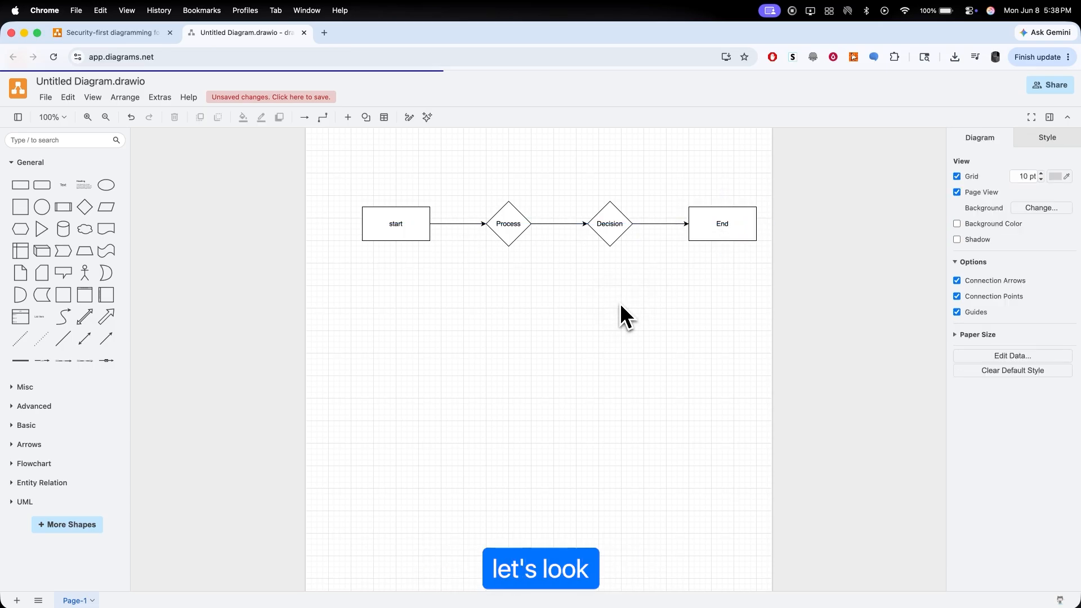
Step: Enlarge the start rectangle by extending its upper-left corner outward
click(410, 216)
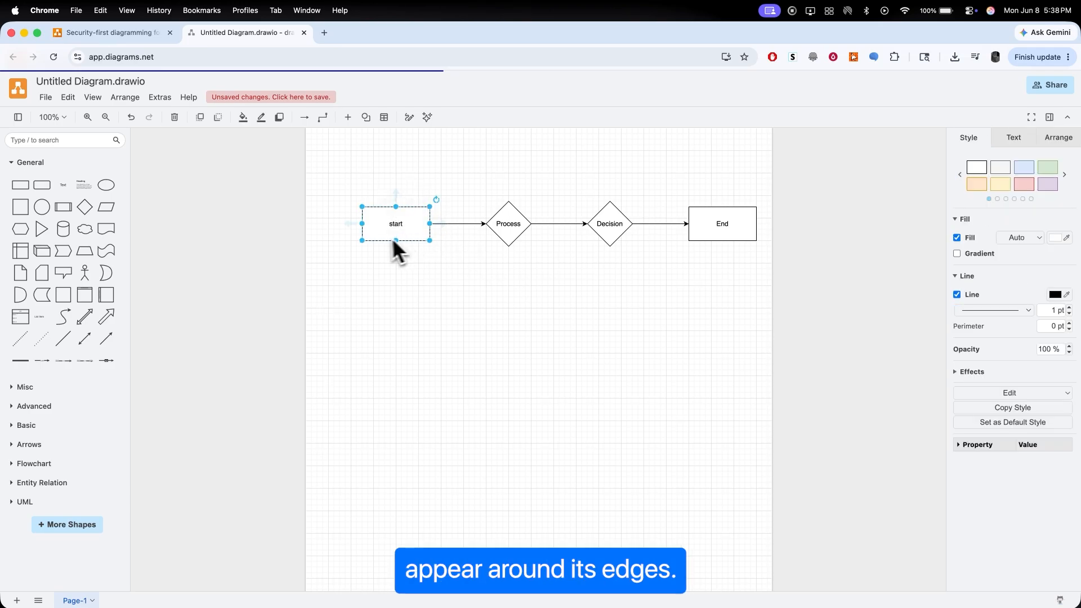
drag(362, 207, 328, 195)
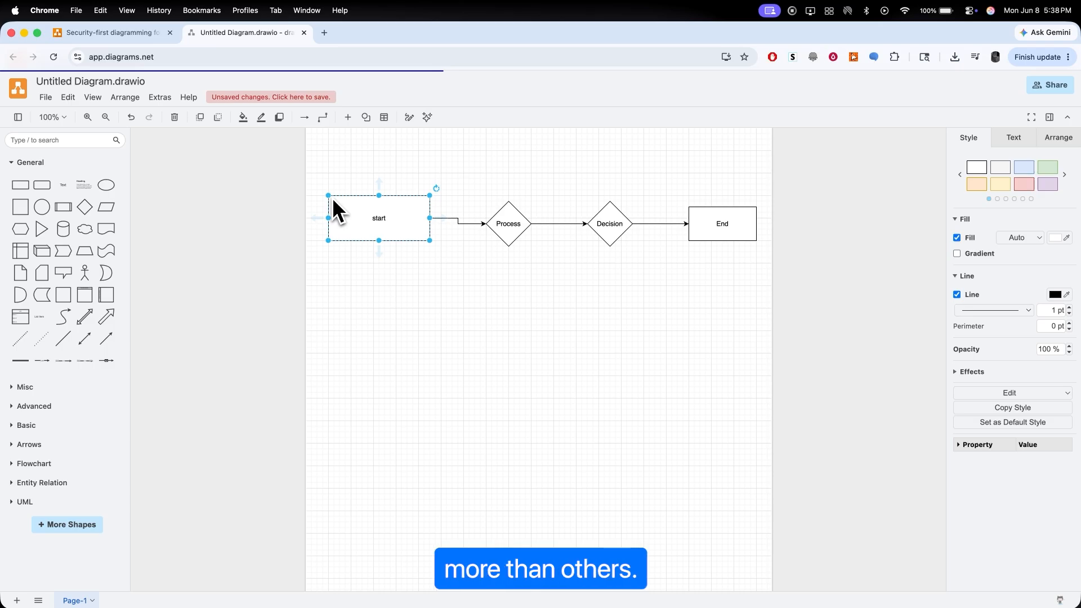
Step: Try rotating the Process diamond a quarter turn clockwise, and undo the rotation
click(509, 220)
key(ctrl+z)
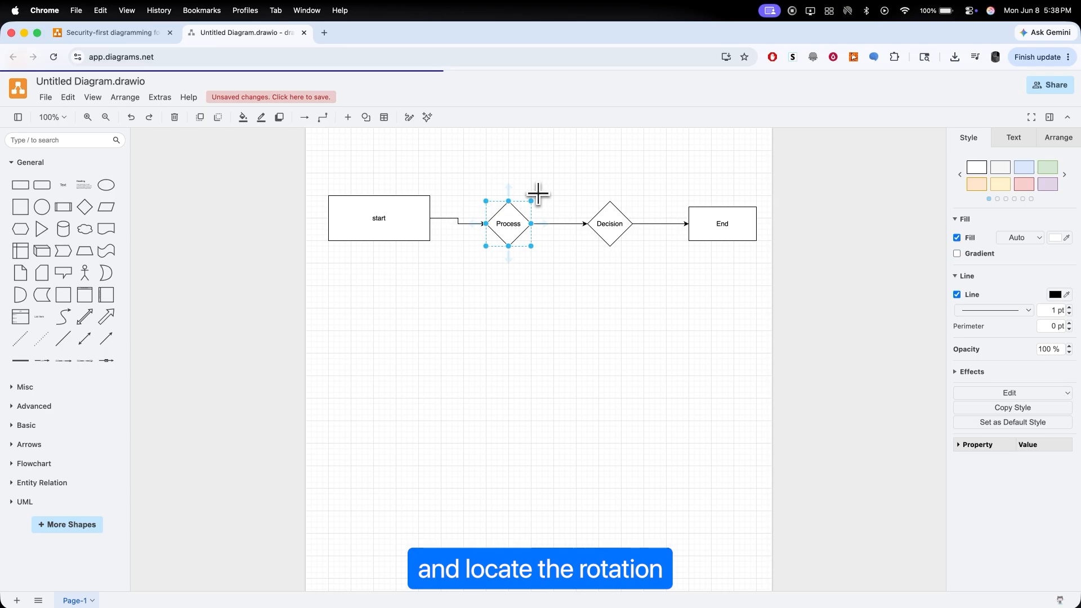
drag(537, 194, 552, 275)
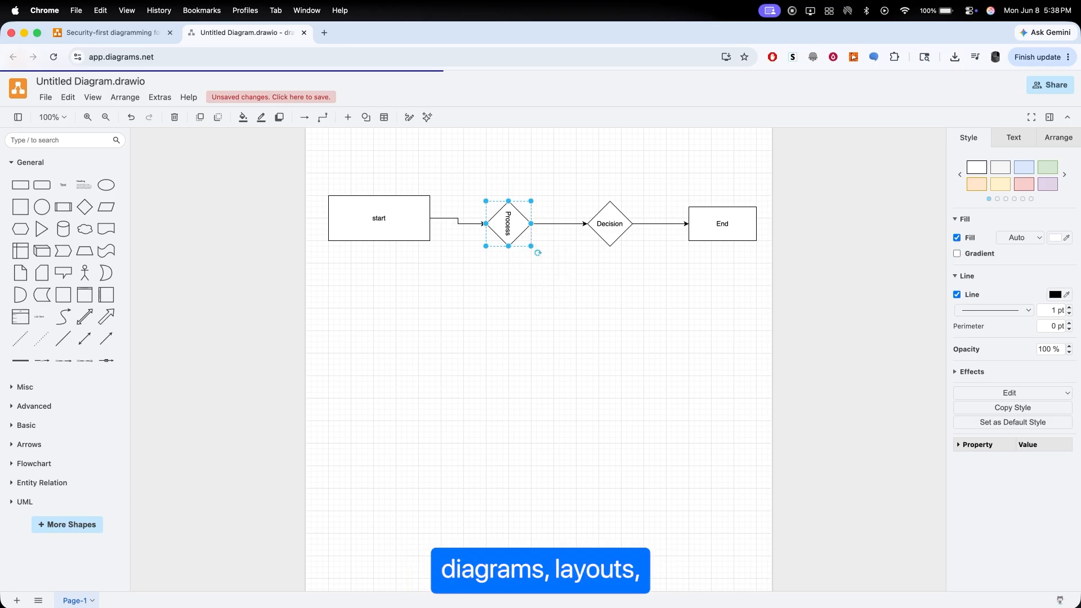
key(super+z)
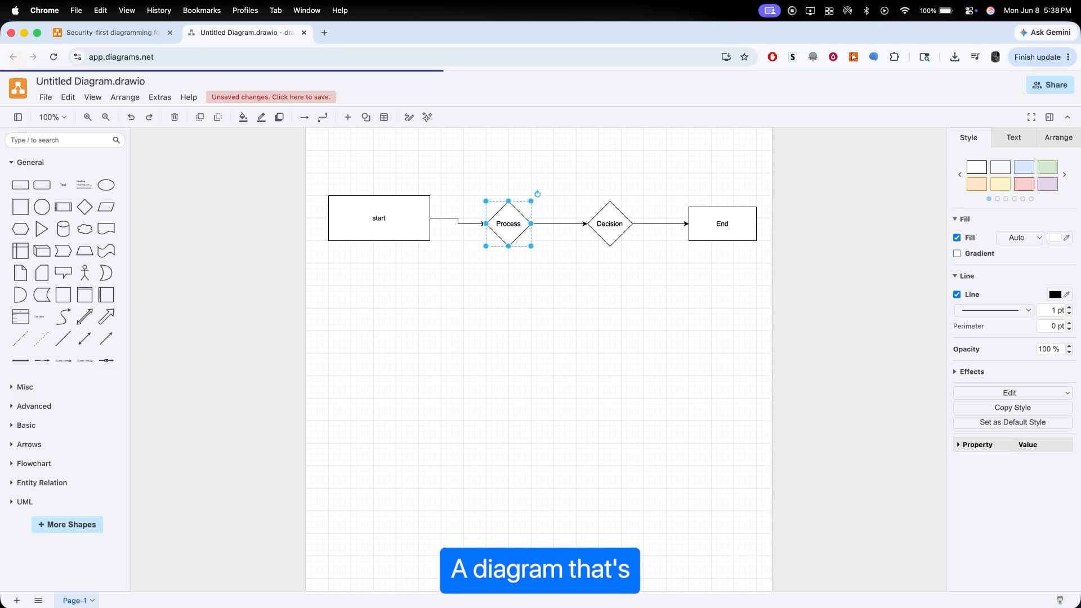
click(535, 284)
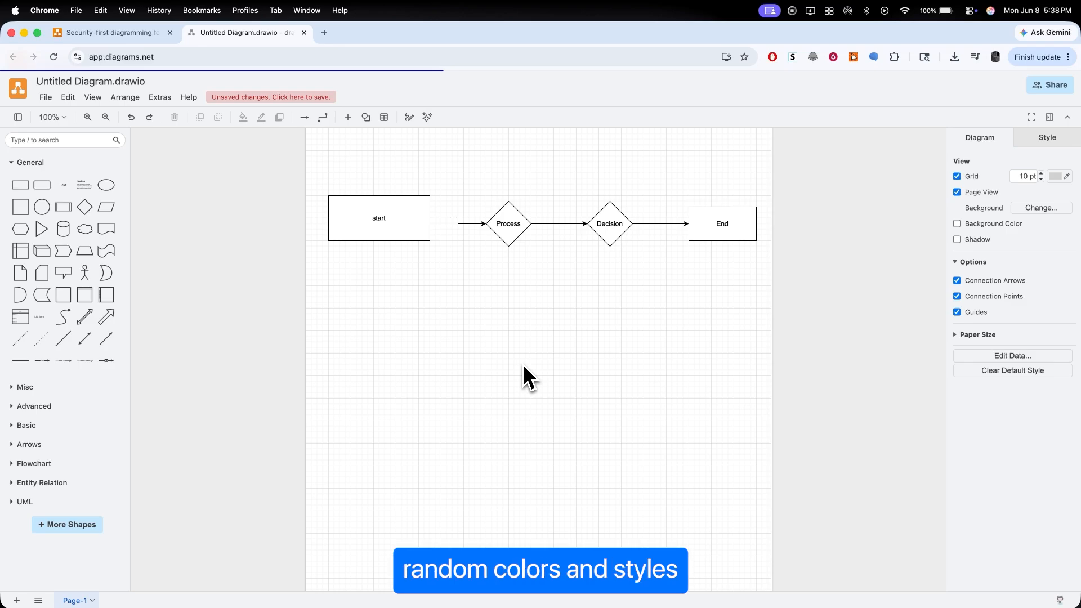
Step: Apply the solid light green style to the start rectangle and the bright blue style to the Process diamond
click(379, 233)
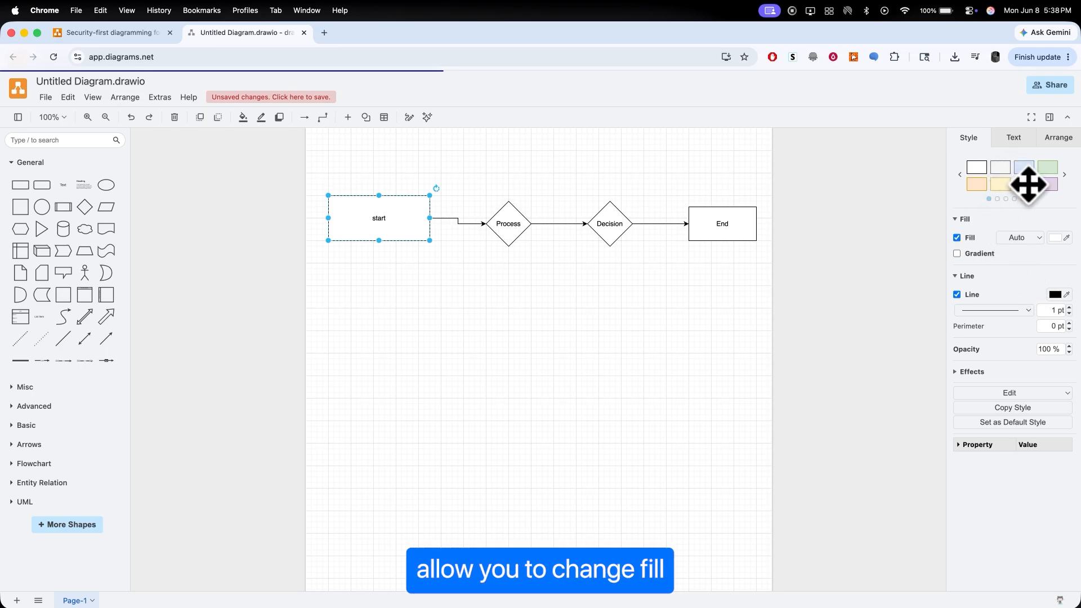
click(1064, 175)
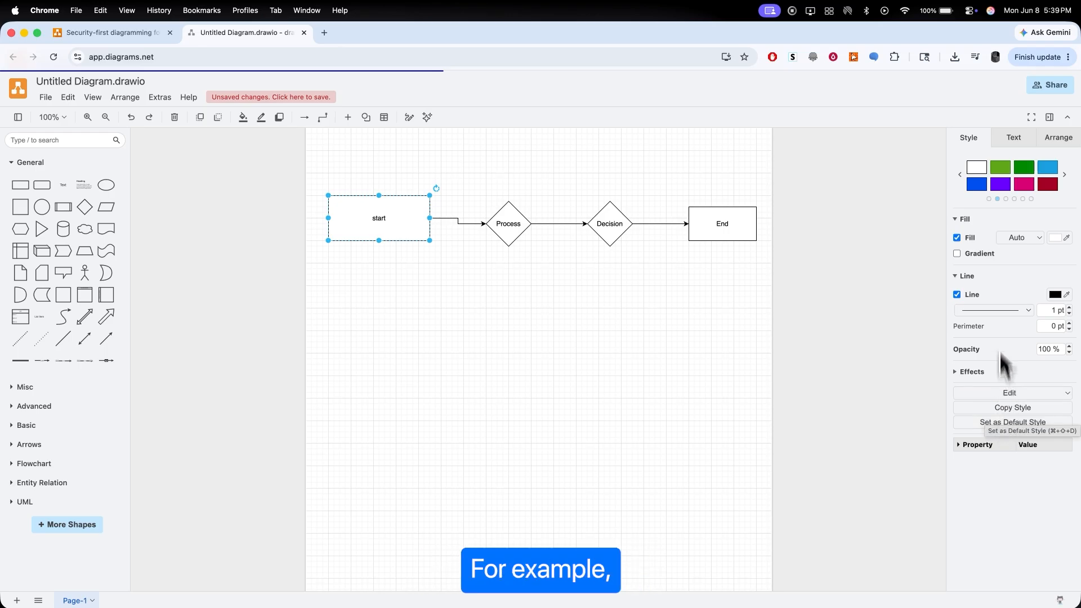
click(1000, 169)
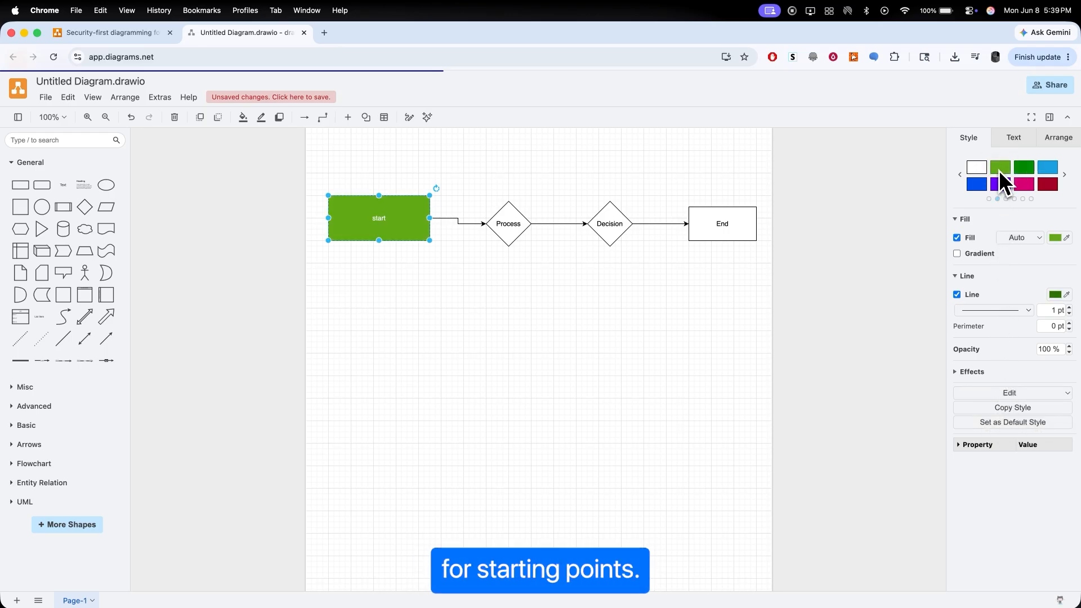
click(515, 221)
click(1052, 170)
Step: Apply the yellow style to the Decision diamond and the red style to the End rectangle
click(610, 222)
click(1063, 175)
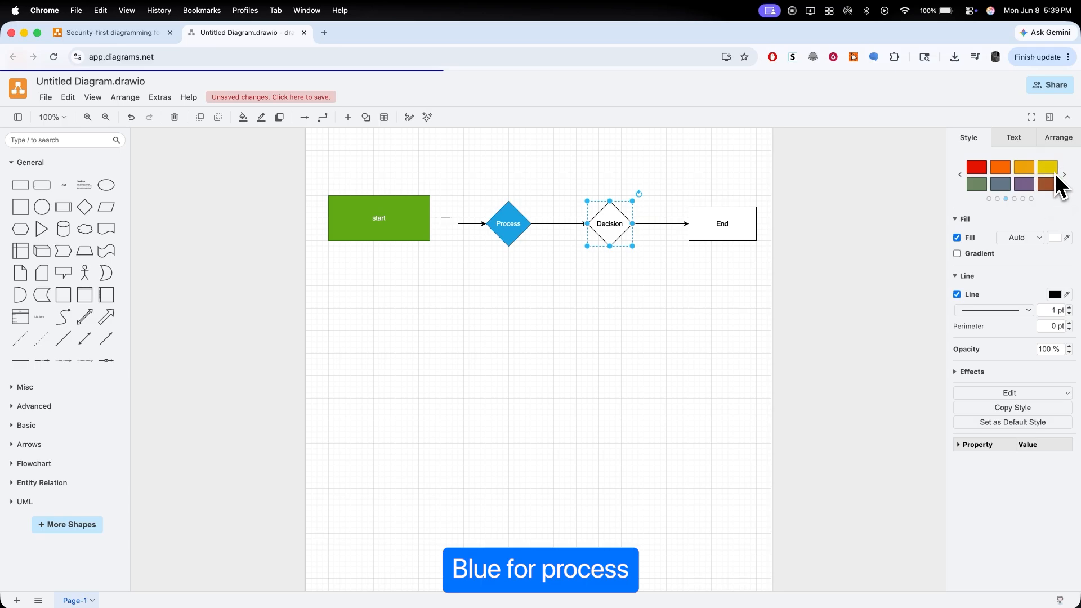
click(1054, 172)
click(722, 224)
click(978, 168)
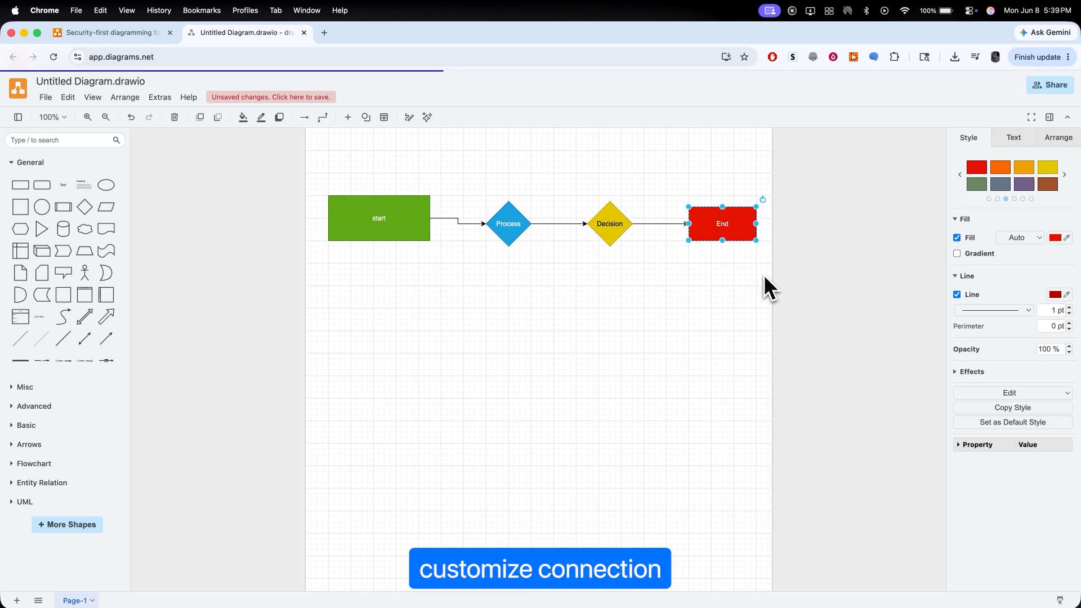
Step: Examine the line style options of the connector between Decision and End
click(669, 224)
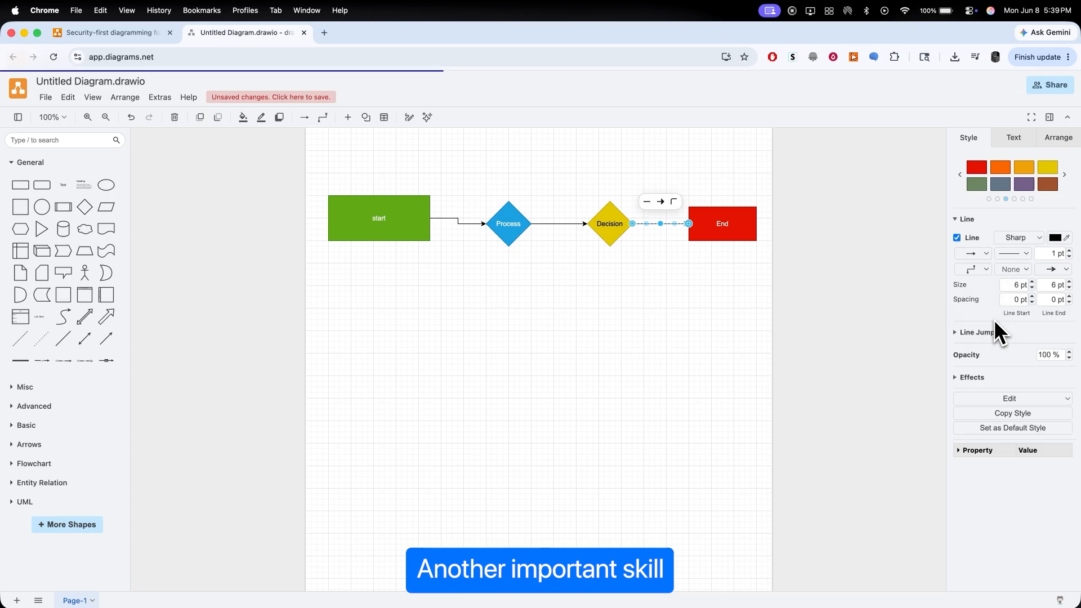
click(674, 283)
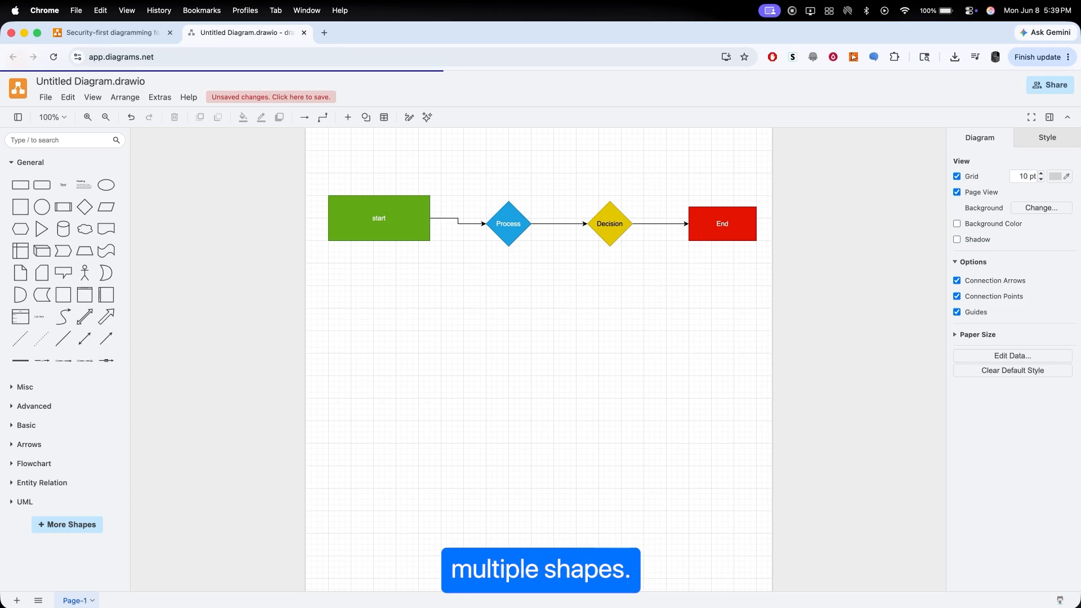
Step: Move Decision and End together down and slightly left, and shift the start rectangle down level with Process
click(707, 234)
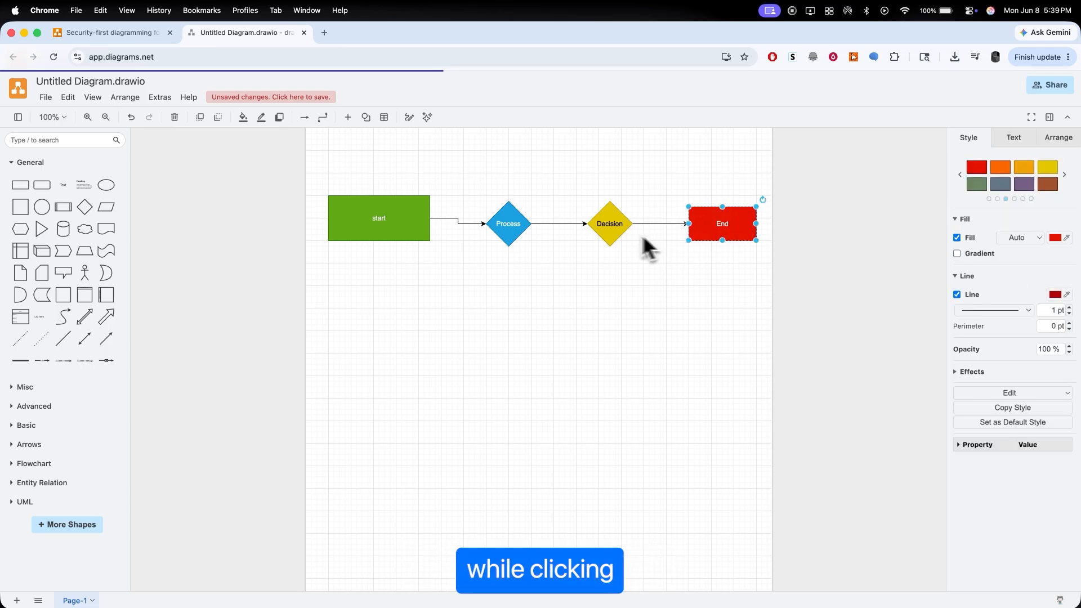
shift+click(615, 231)
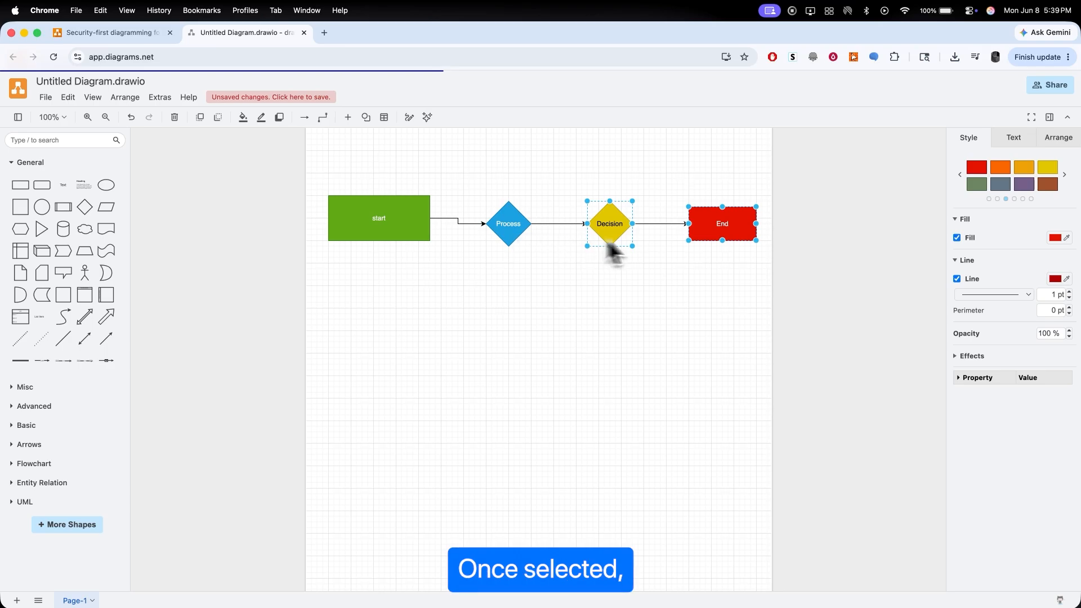
drag(707, 233, 679, 351)
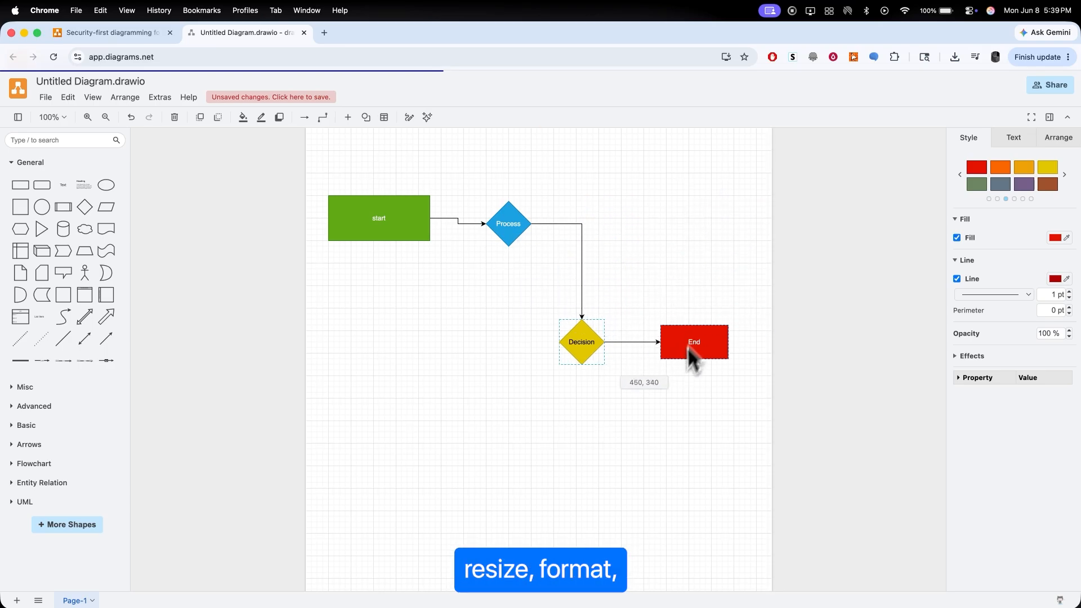
drag(376, 215, 375, 221)
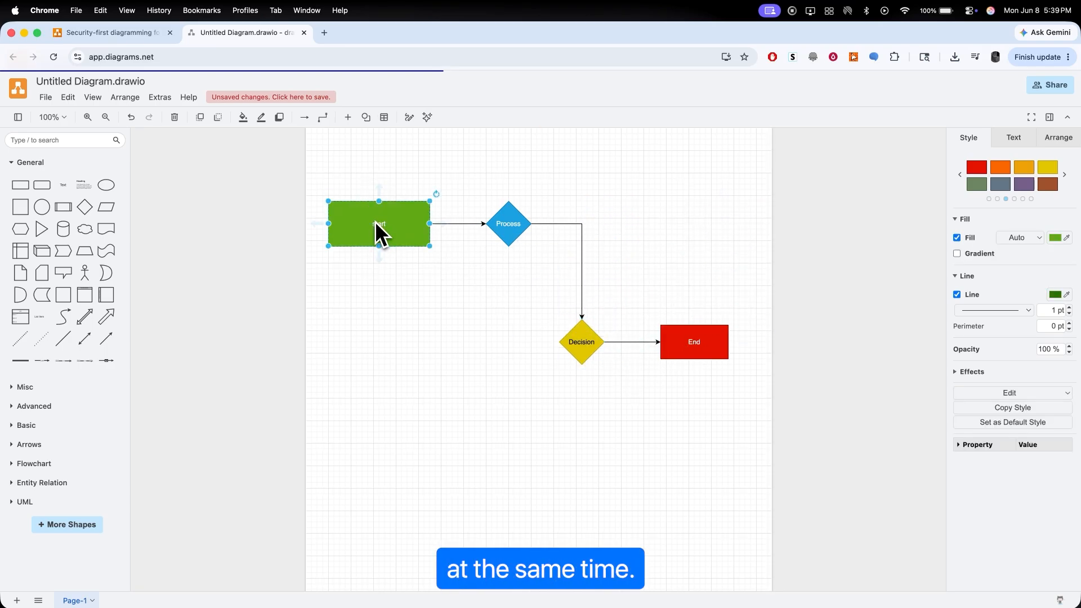
shift+click(702, 342)
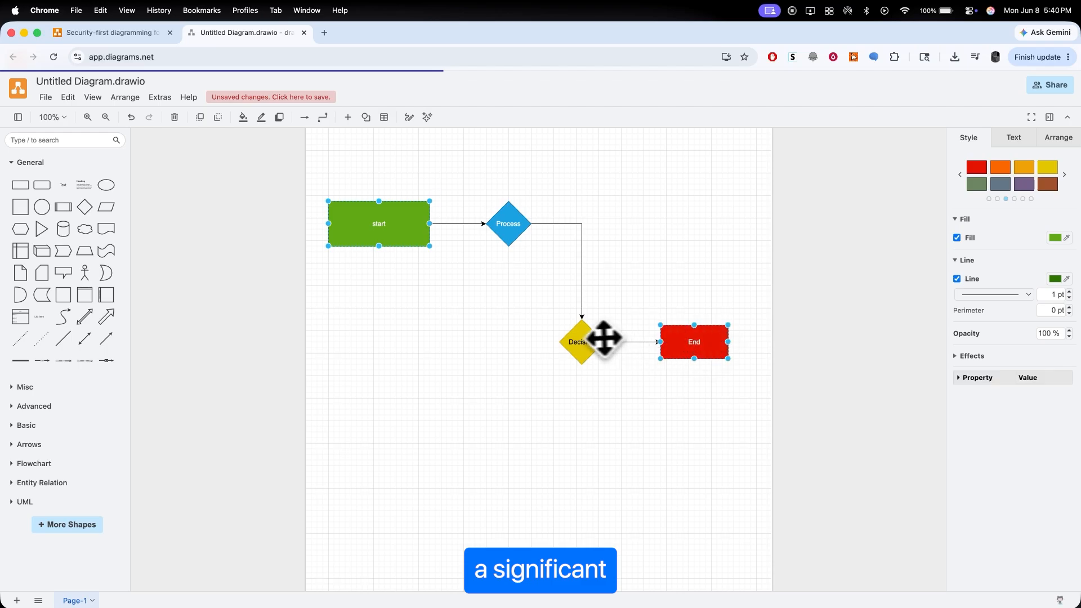
shift+click(597, 337)
click(603, 338)
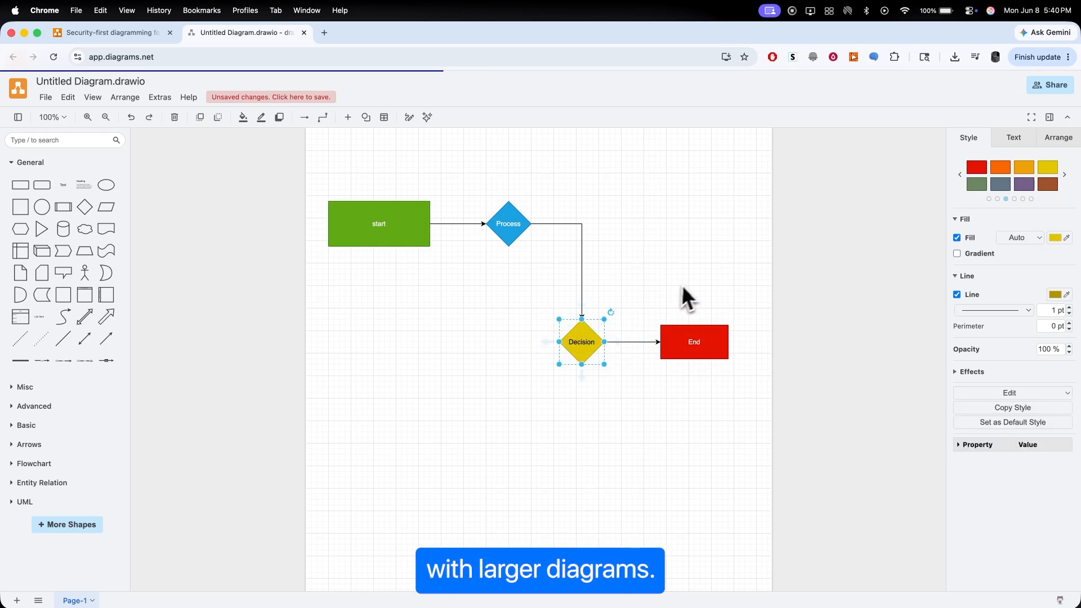
click(743, 302)
Step: Group the Decision diamond, the End rectangle and the connector between them
drag(756, 295, 539, 375)
drag(541, 373, 539, 370)
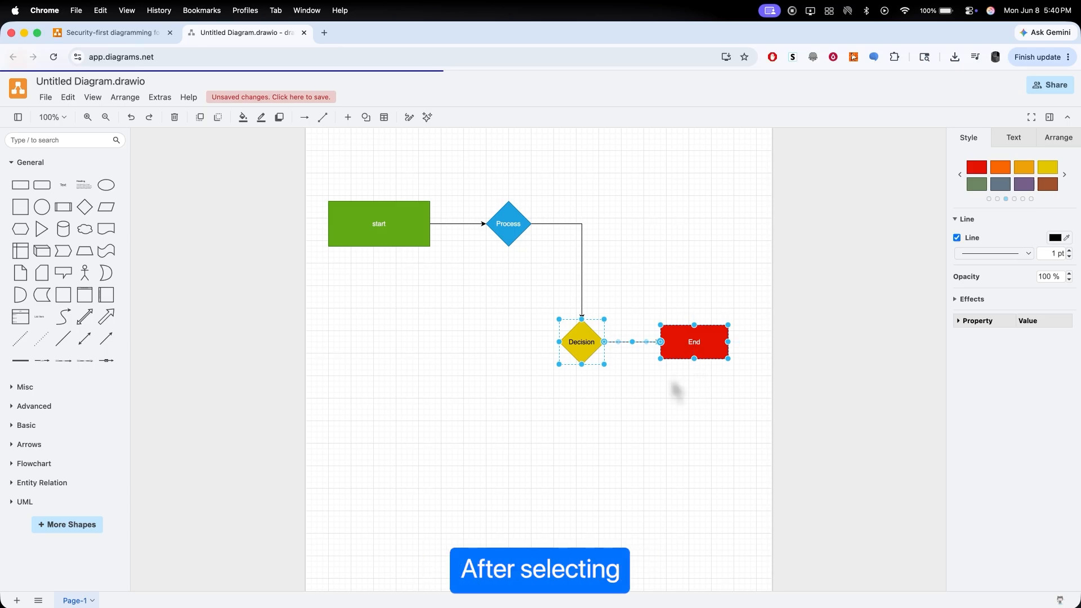
right_click(680, 348)
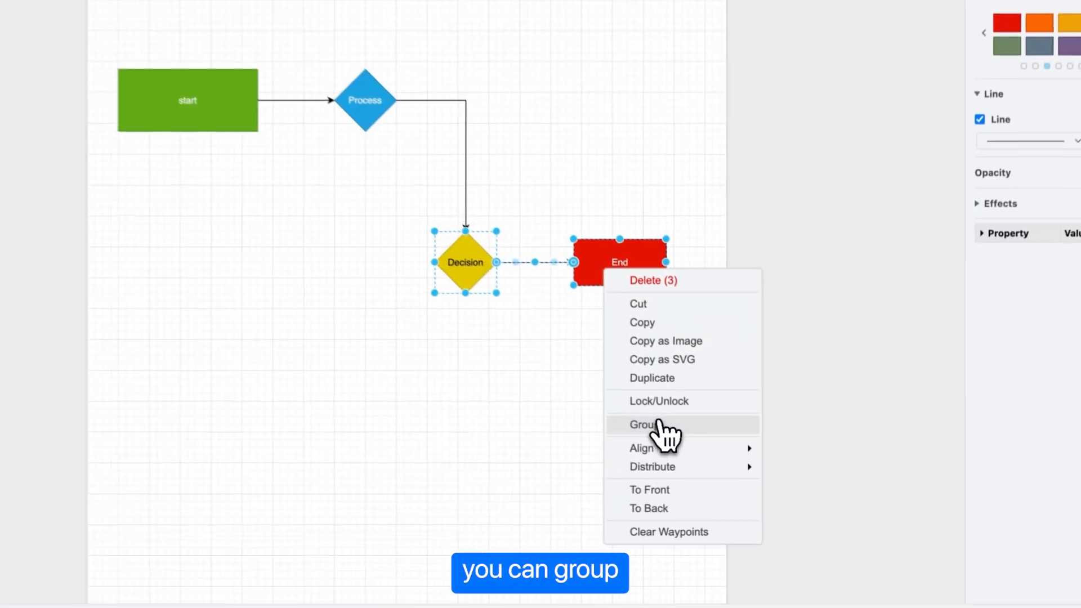
click(663, 424)
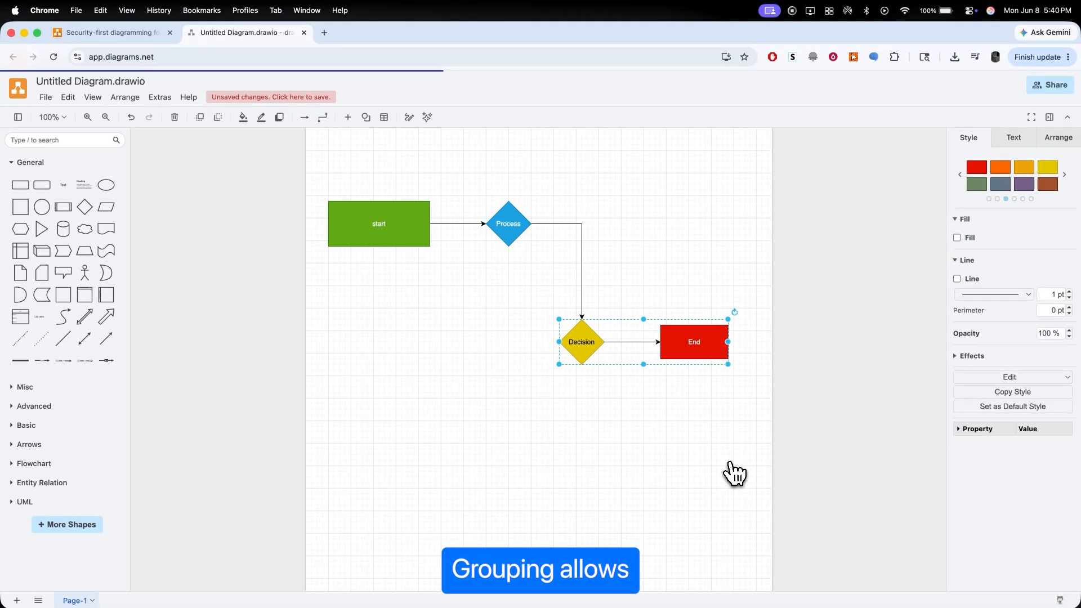
click(637, 382)
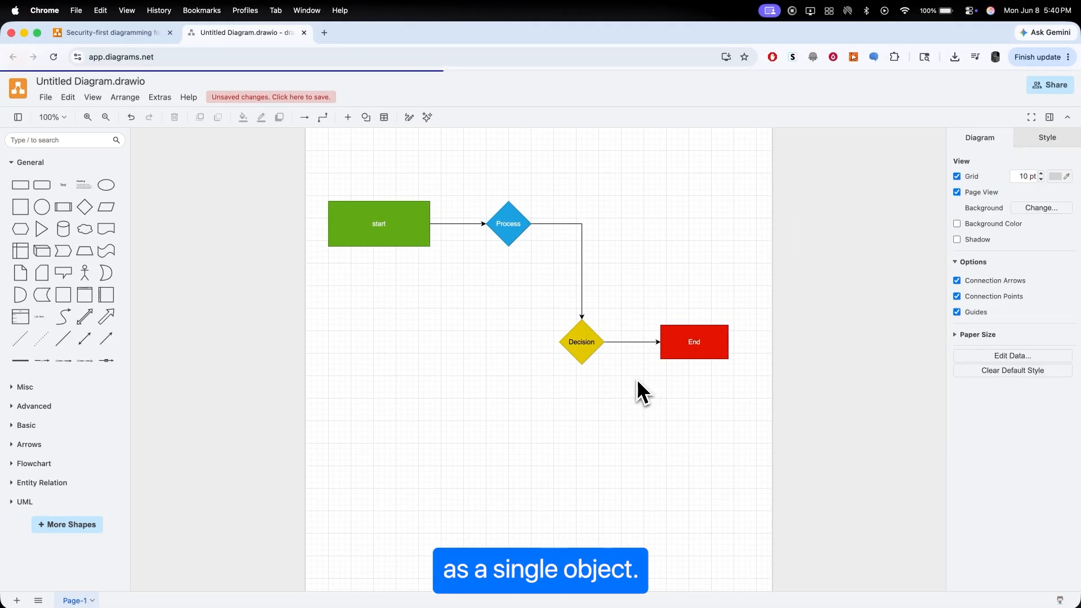
click(585, 346)
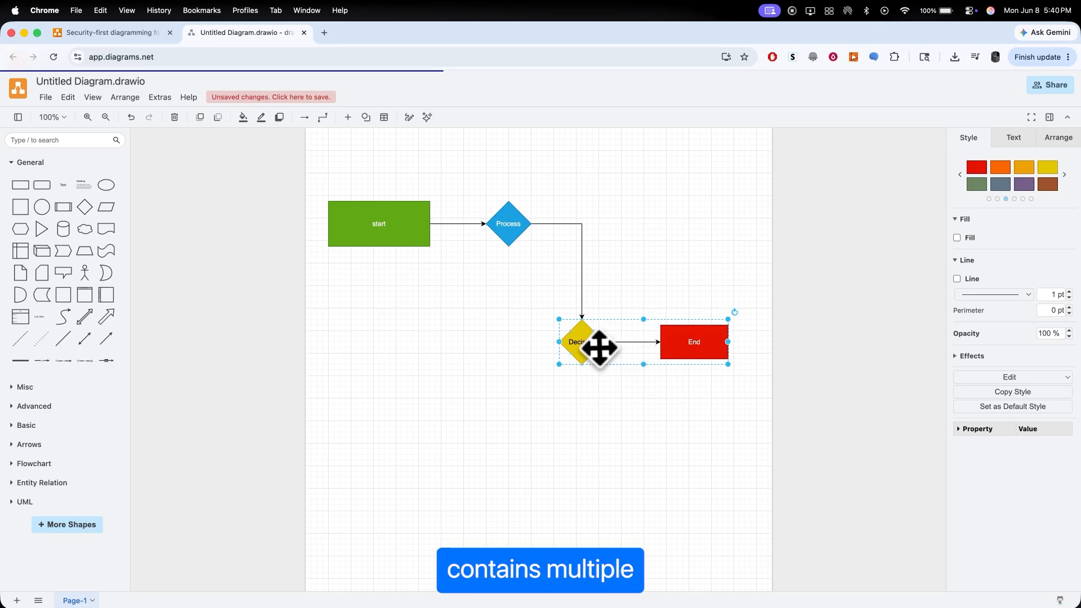
drag(599, 347, 670, 397)
key(super+z)
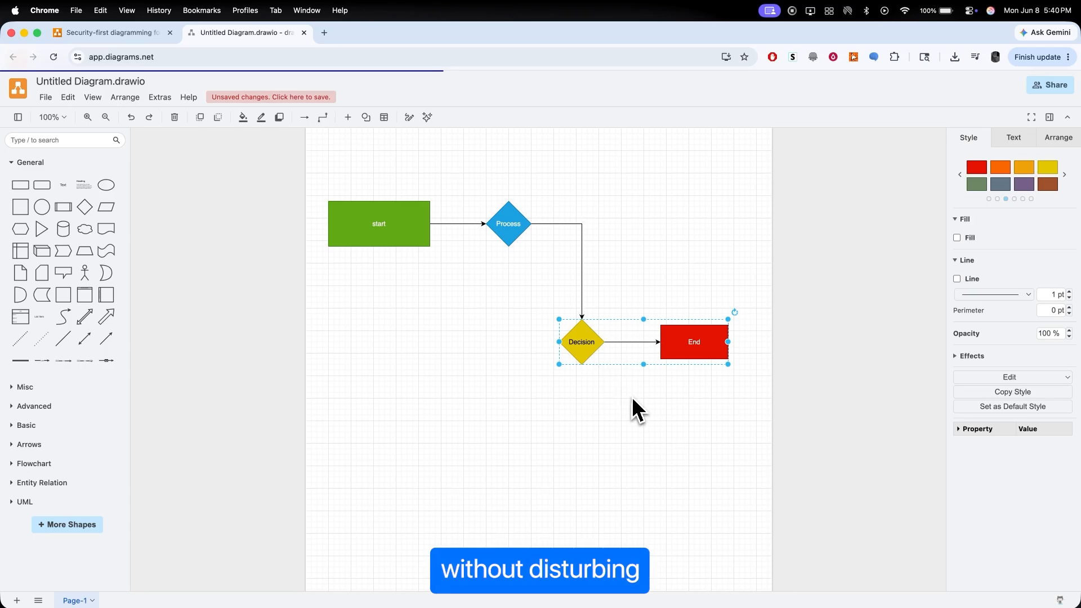
Step: Move the grouped Decision and End shapes far down the page and slightly right, and clear the selection
drag(669, 349, 692, 552)
click(728, 322)
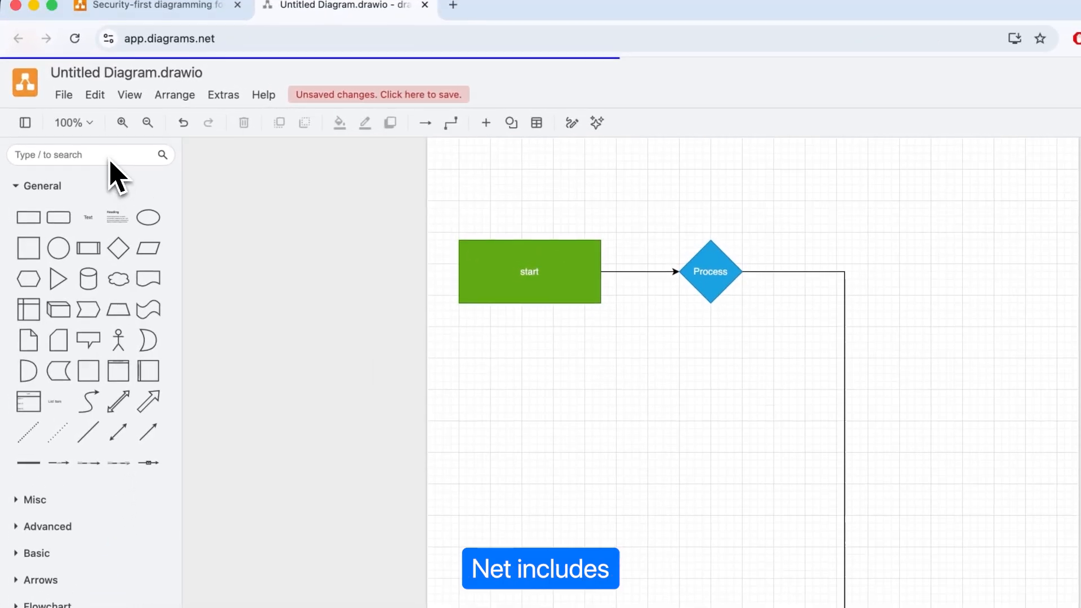
Step: Search the shape library for "arrow"
click(76, 140)
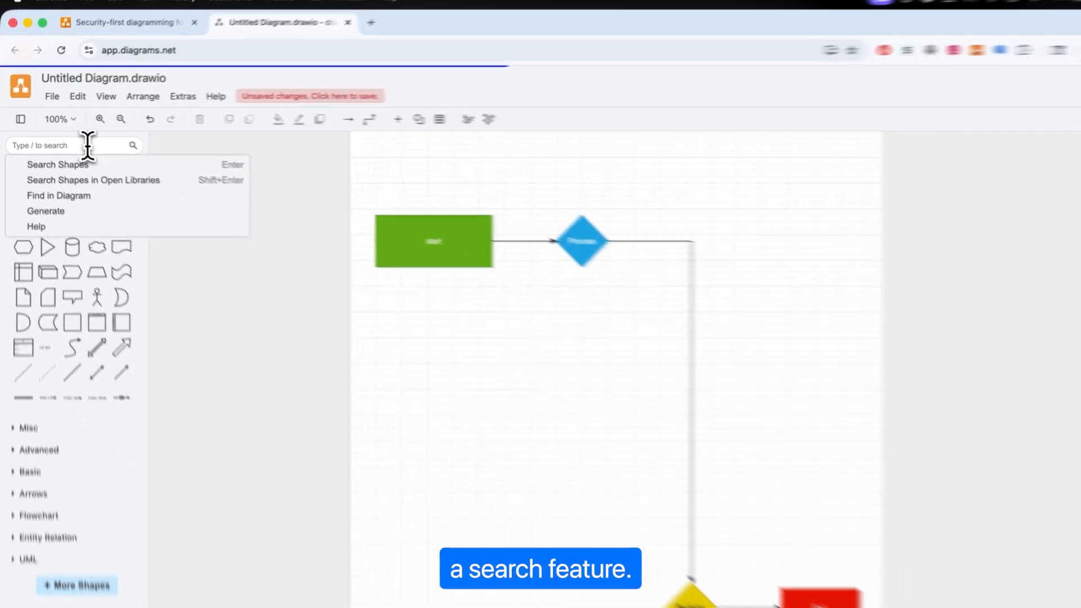
text(arrow)
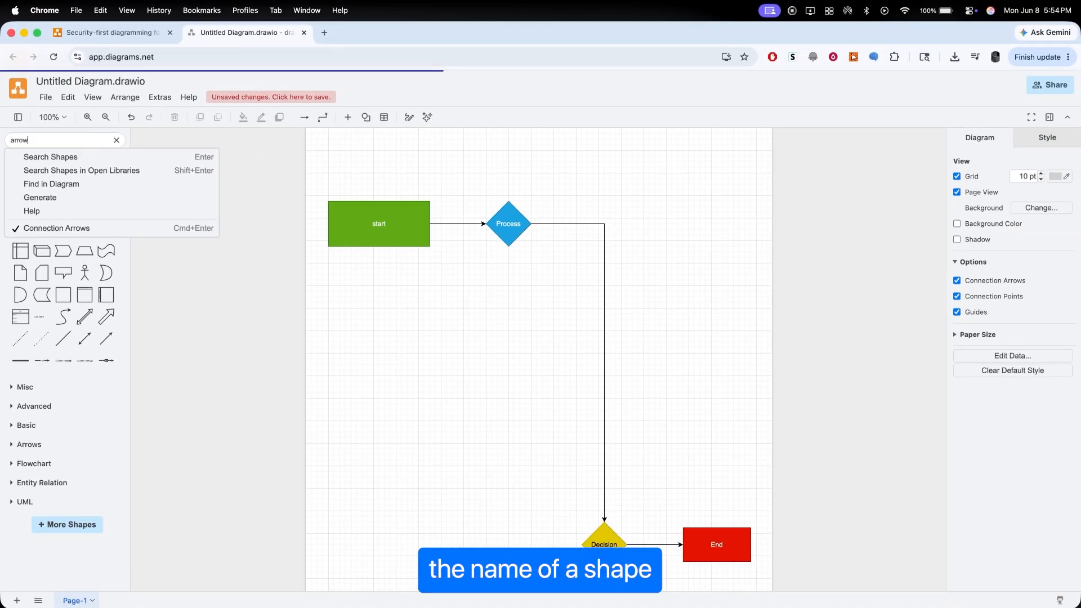
key(Return)
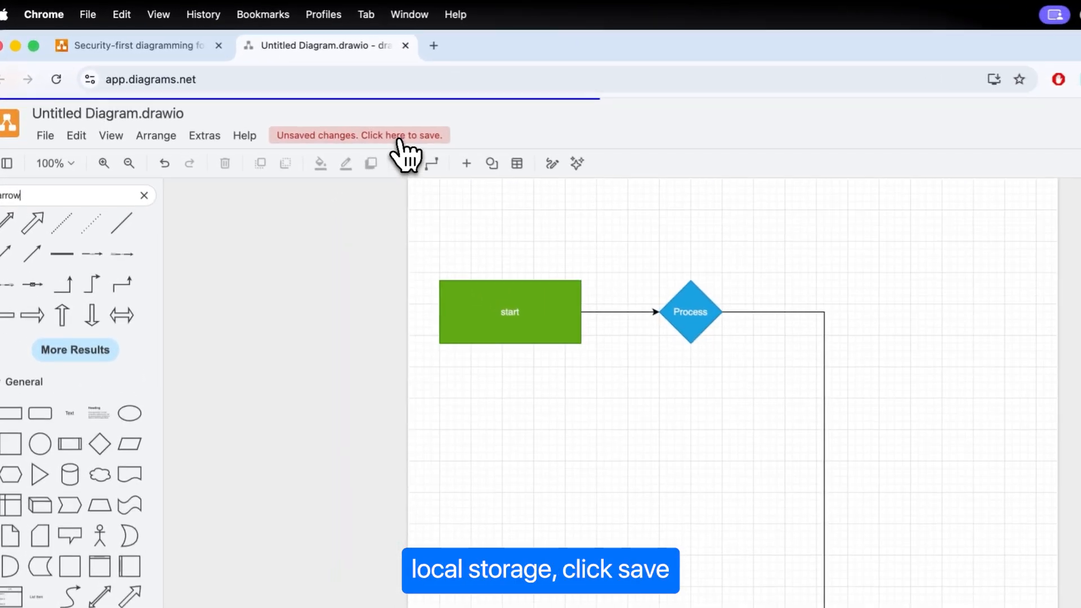
Step: Save the diagram as an XML file named Untitled Diagram.drawio, with Download as the destination
click(400, 138)
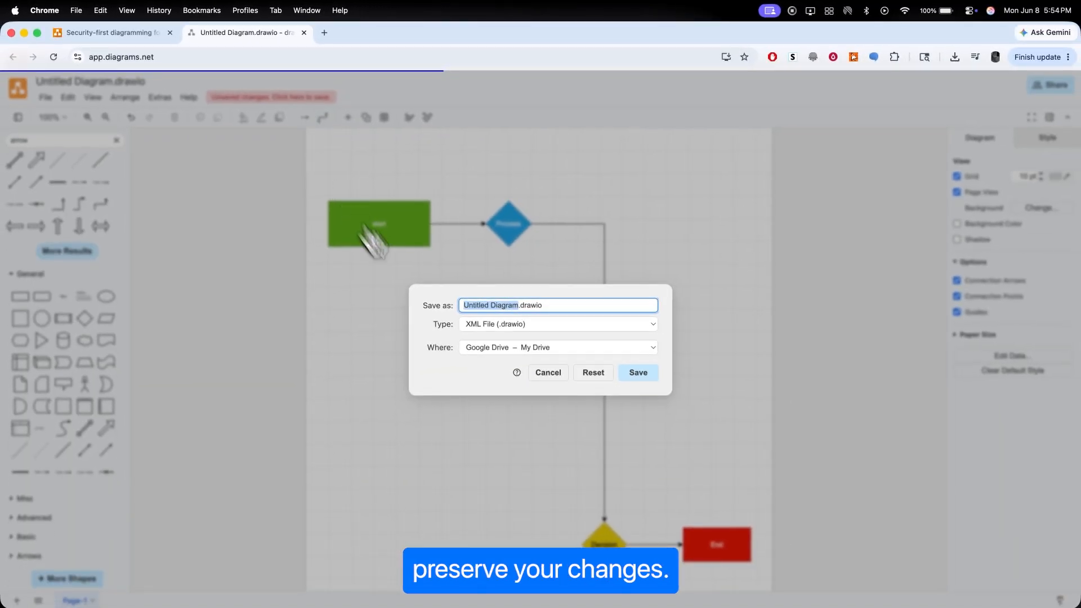
click(652, 353)
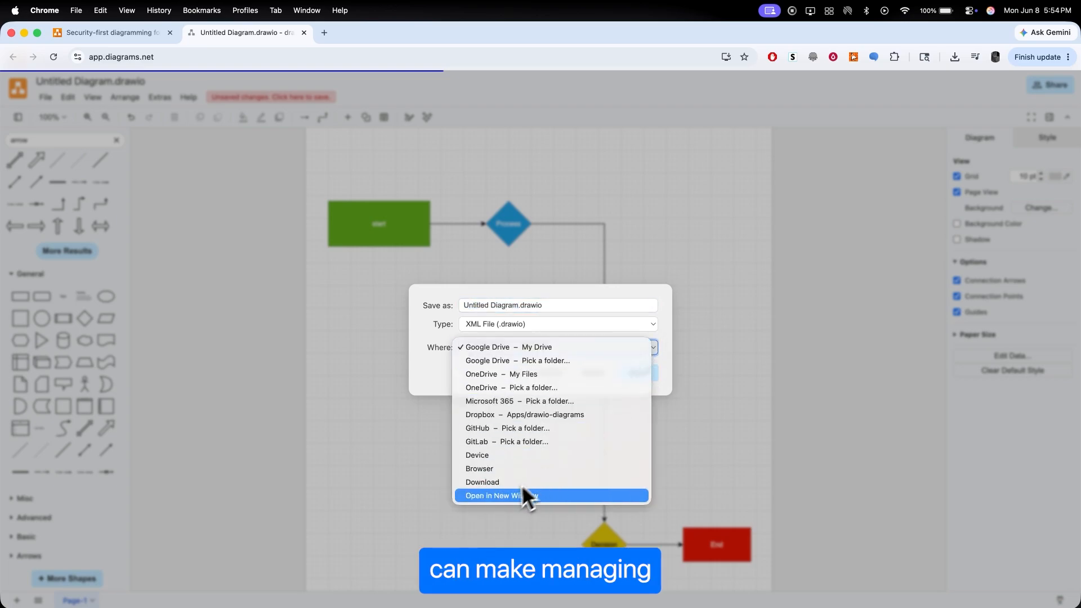
click(504, 483)
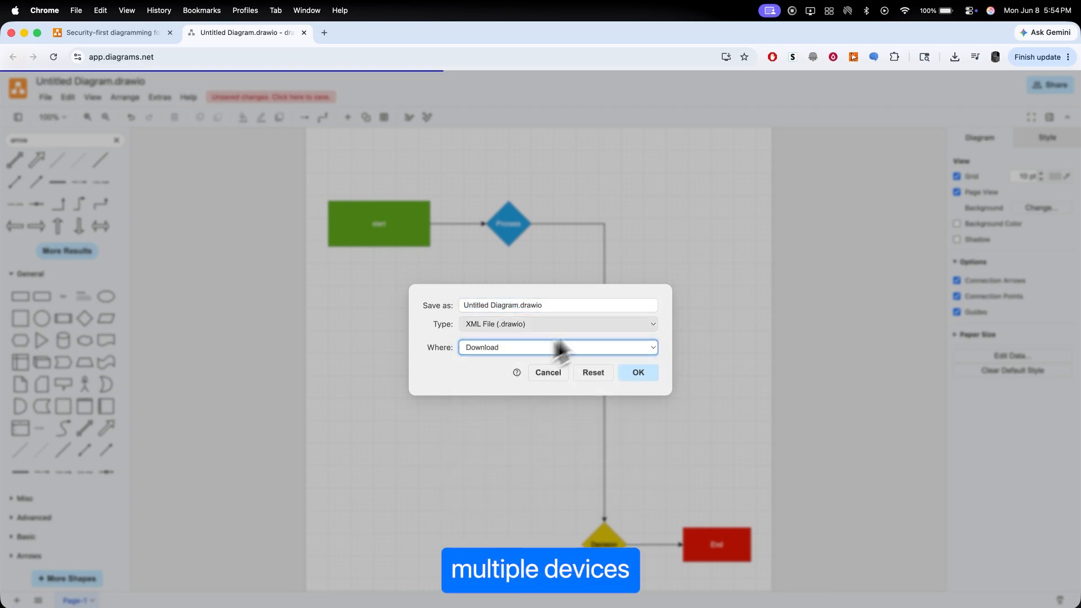
click(671, 359)
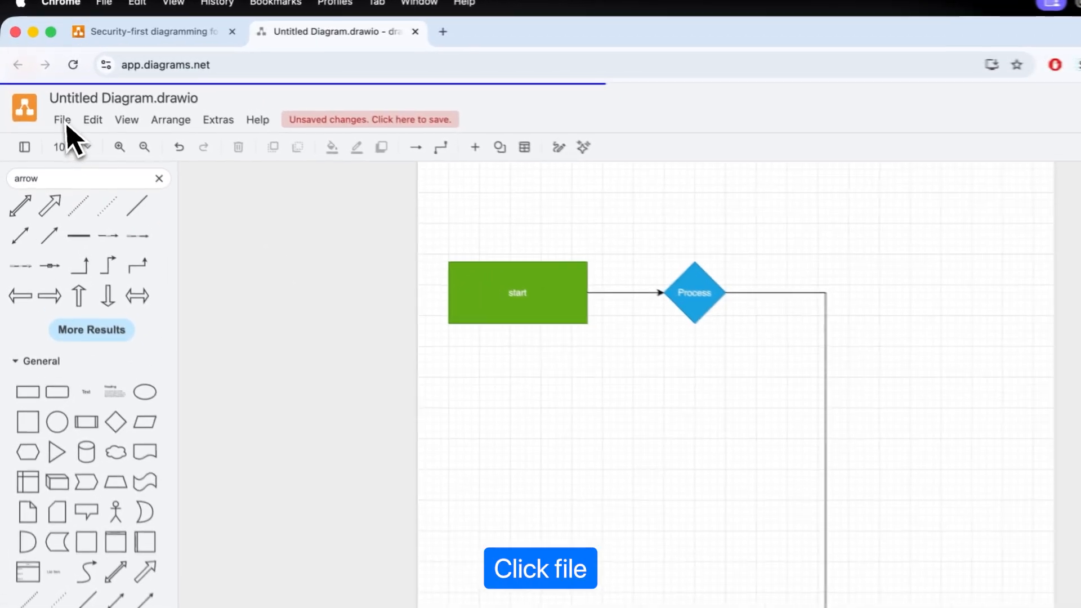
Step: Export the diagram as a URL with the Make a Copy option and Lightbox enabled
click(61, 120)
mouse_move(113, 335)
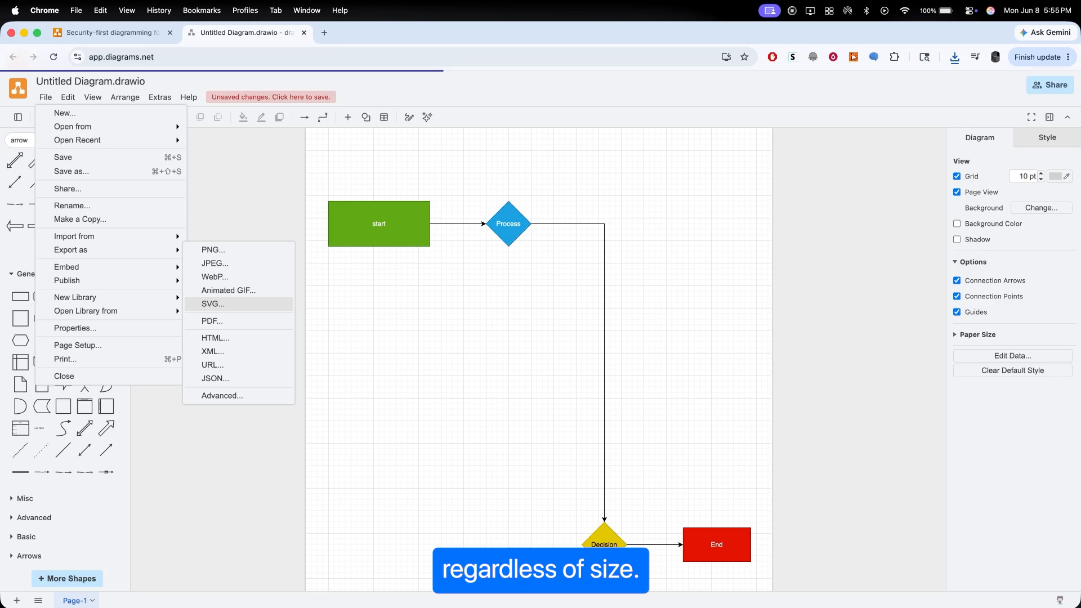
click(237, 252)
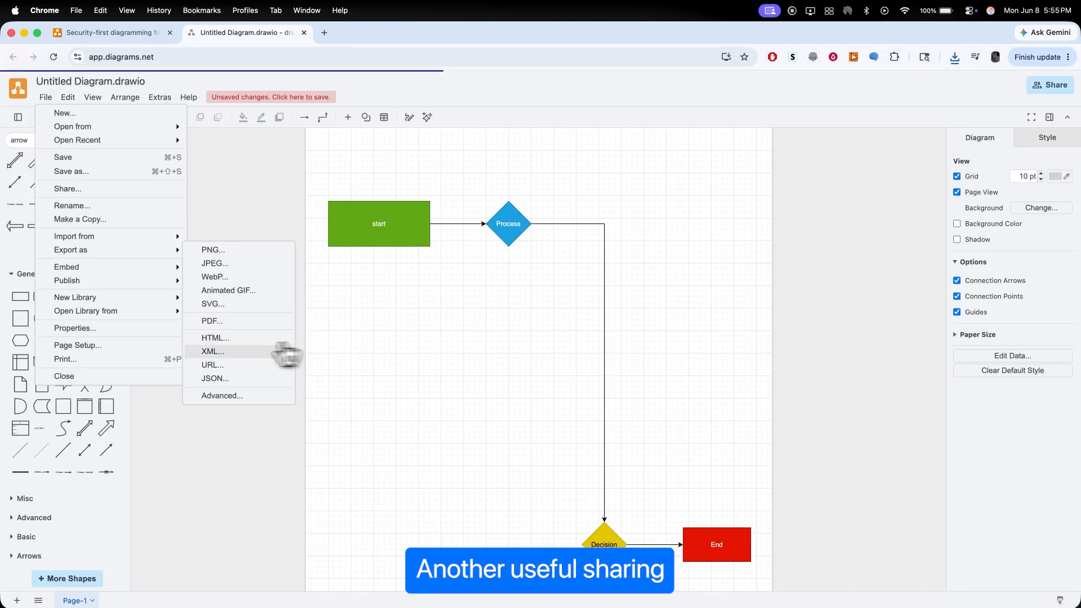
click(224, 367)
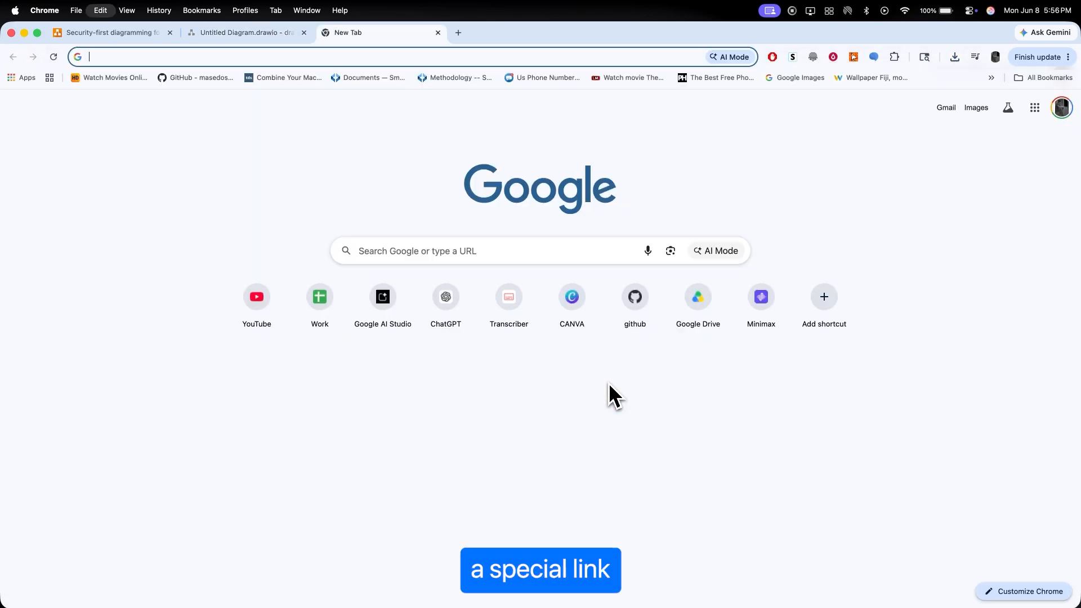
Step: Open the exported diagram link in a new browser tab to view the flowchart, and close that tab
key(super+v)
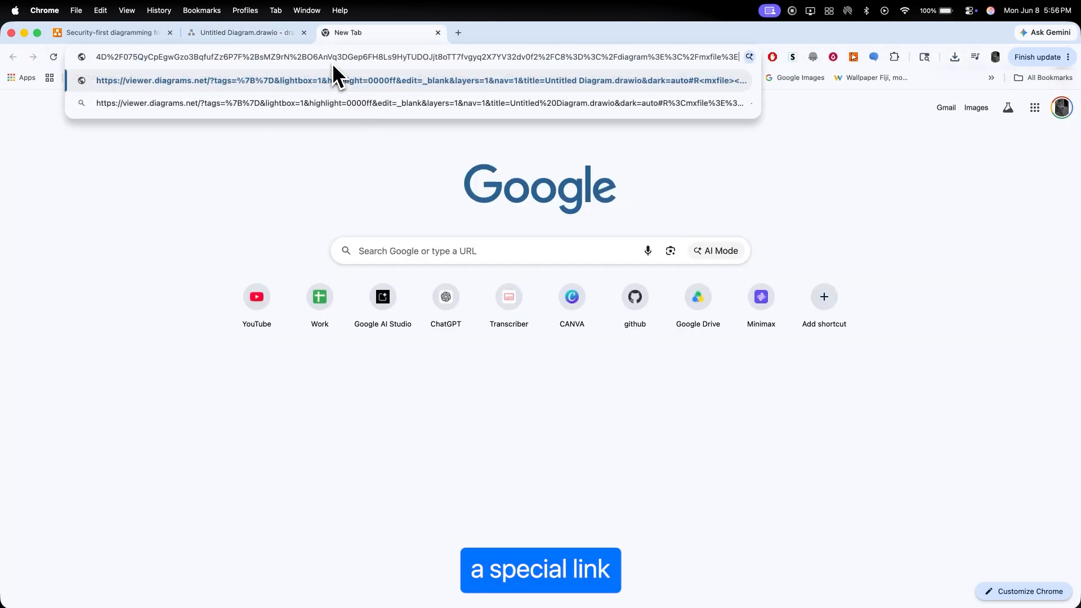
key(Return)
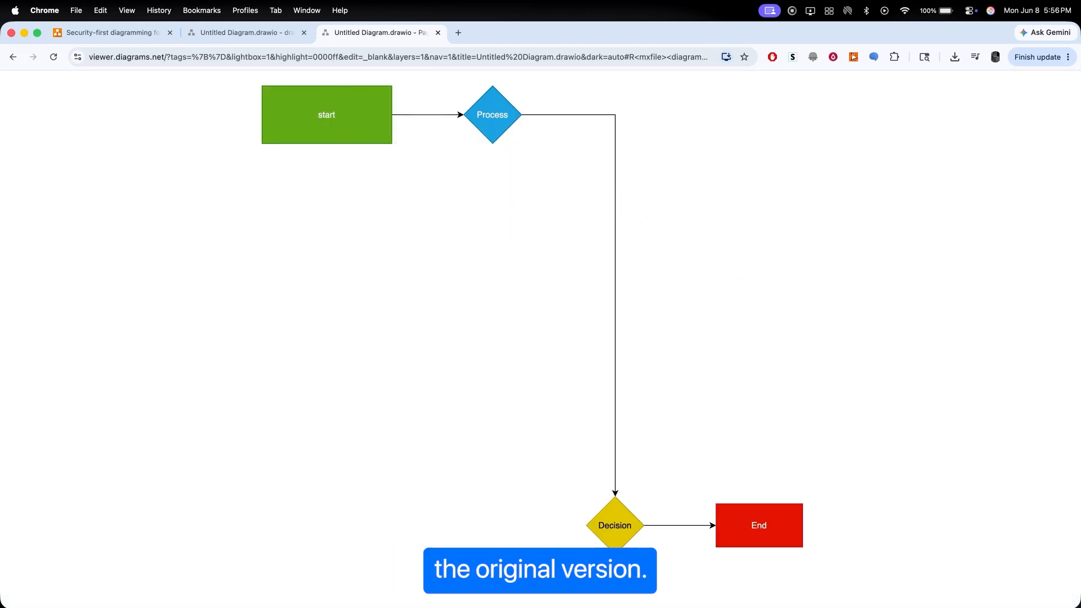
key(super+w)
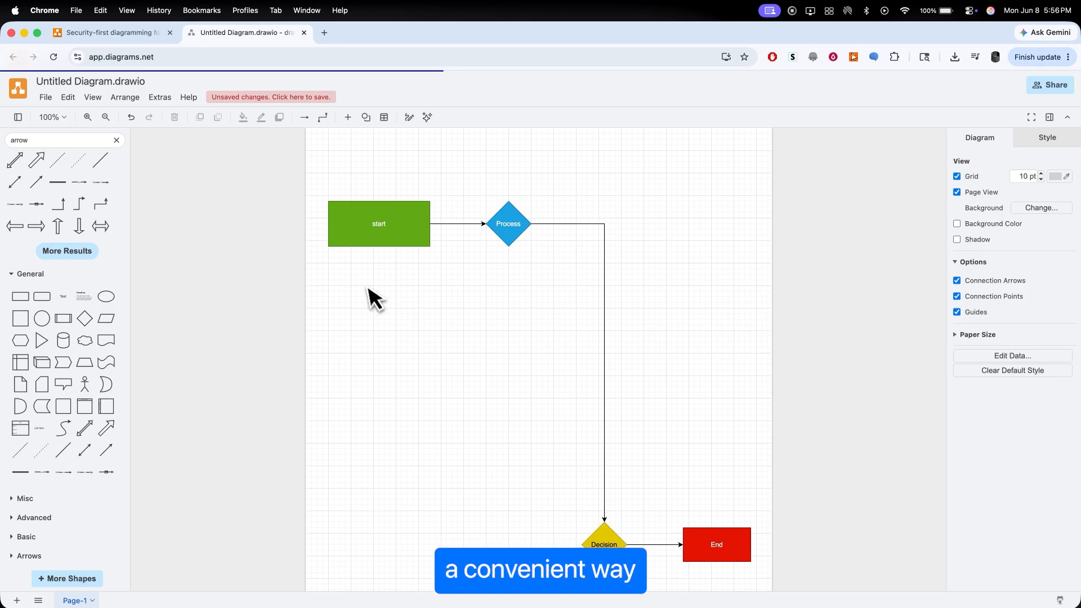